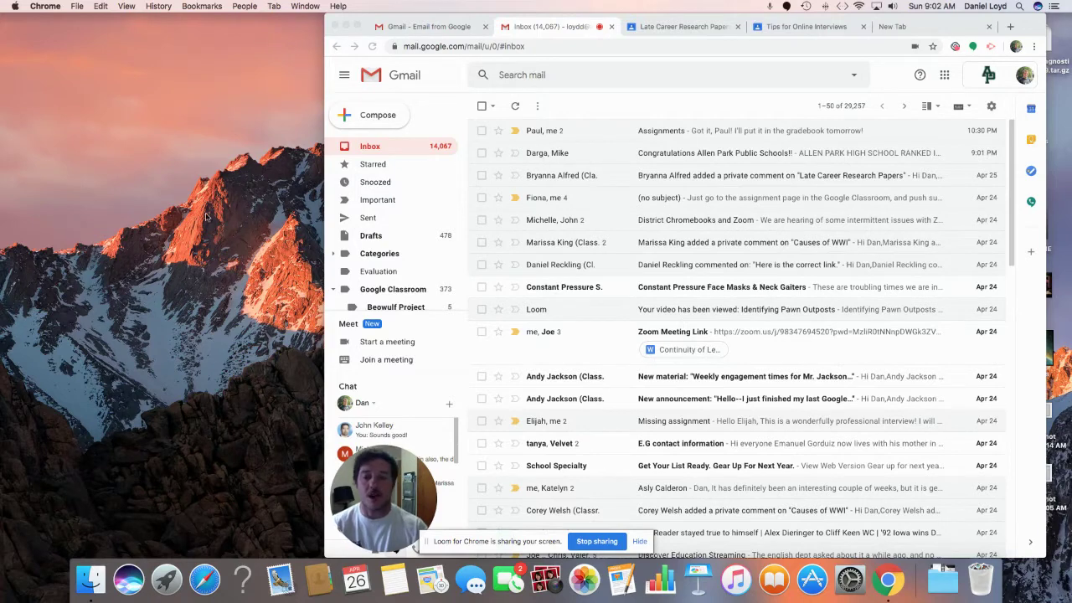
Step: Bring the Chrome window with the Gmail inbox to the front
click(387, 127)
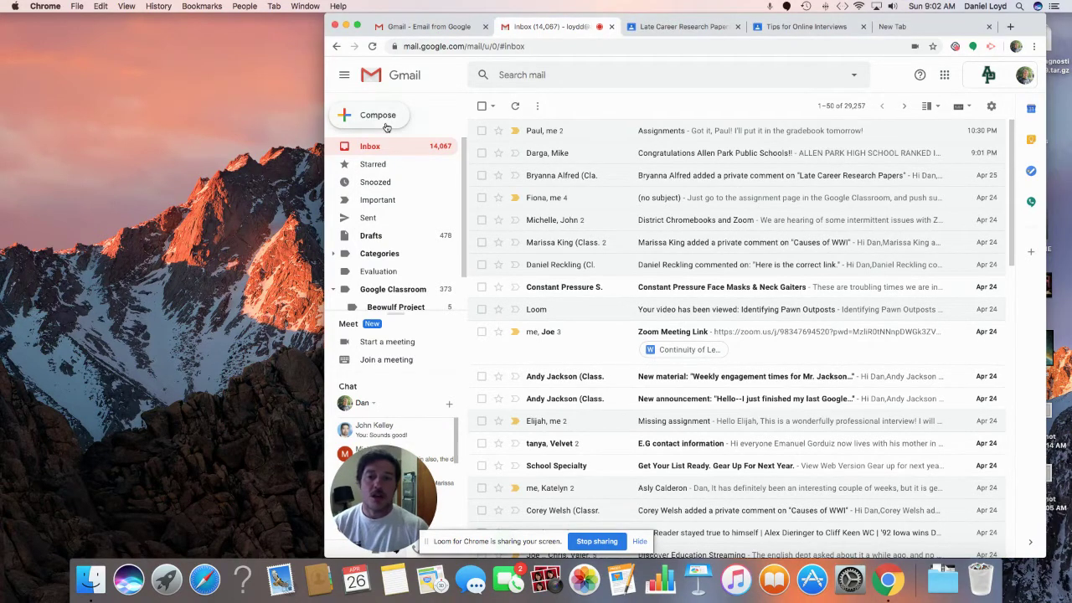
Step: Compose a new email to the recipient found by surname, with subject 'Thank you'
click(387, 126)
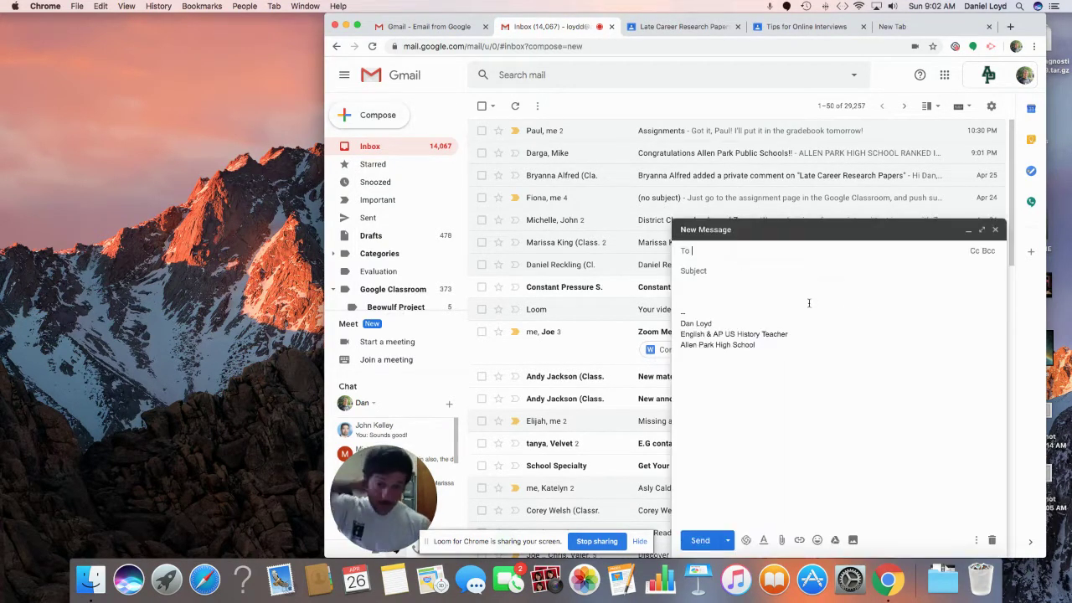
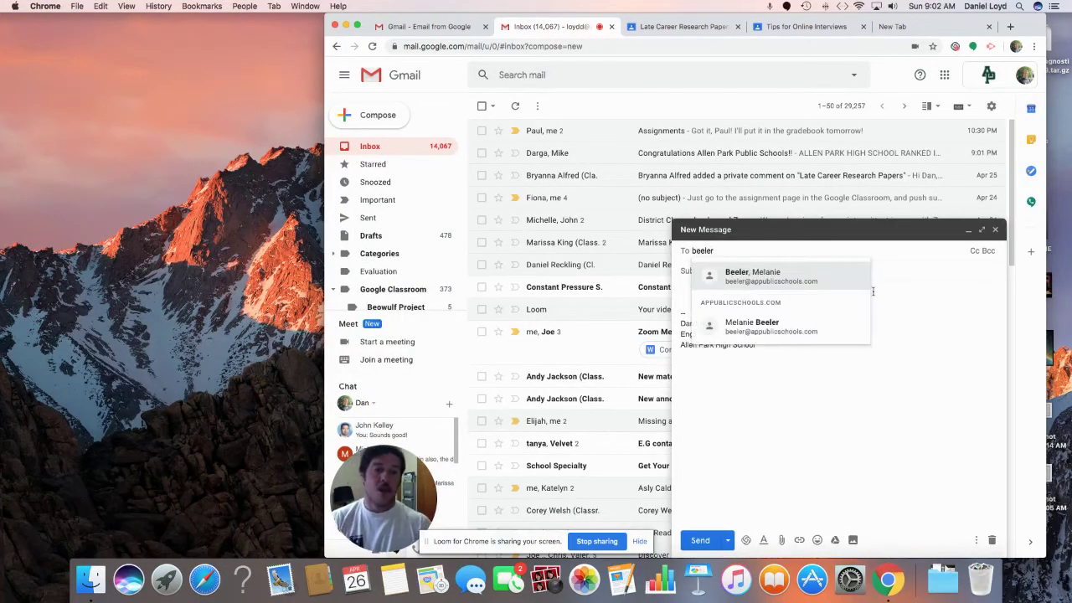
click(815, 281)
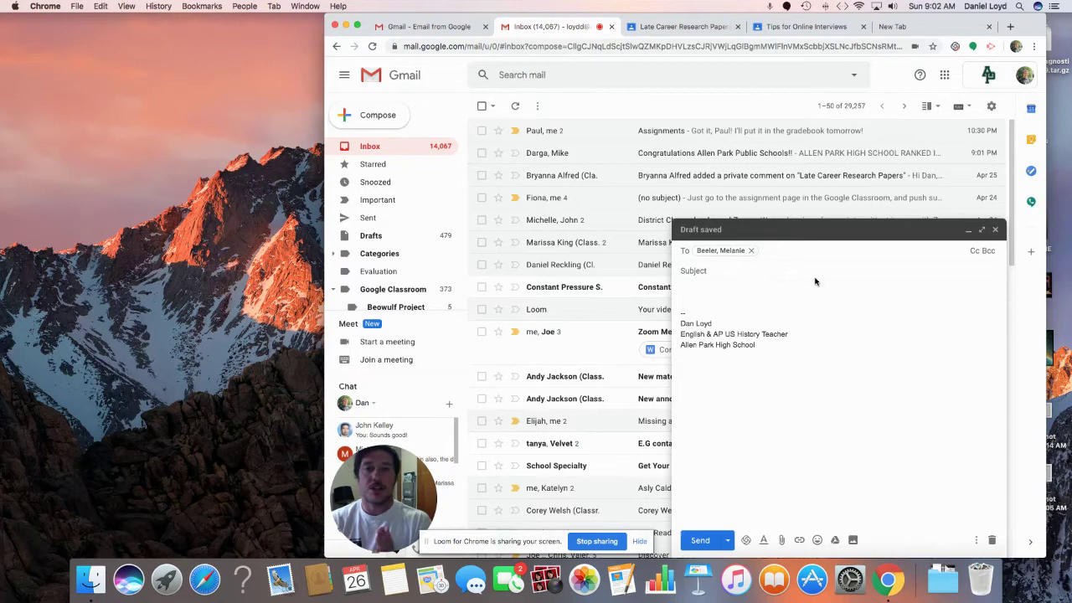
click(759, 272)
text(Thank you)
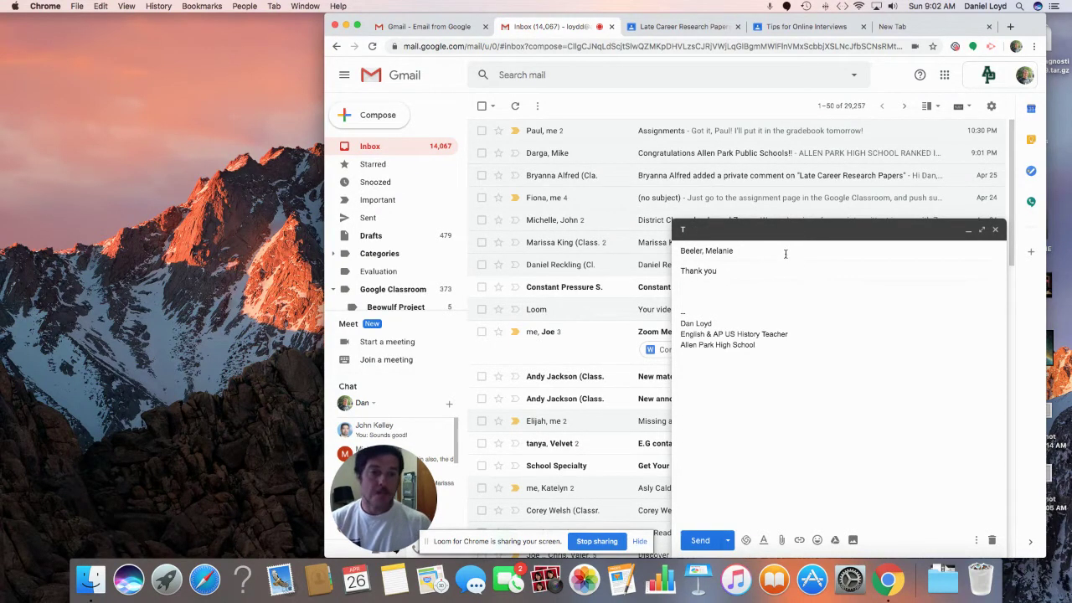
click(786, 253)
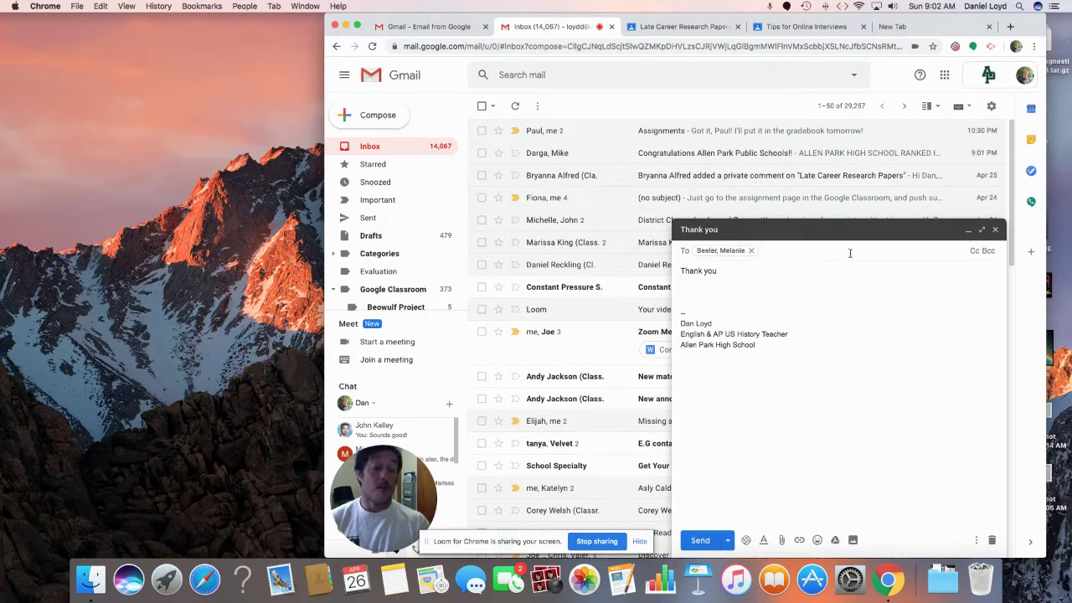
Step: Add two colleagues as Cc recipients by picking their autocomplete suggestions
click(975, 252)
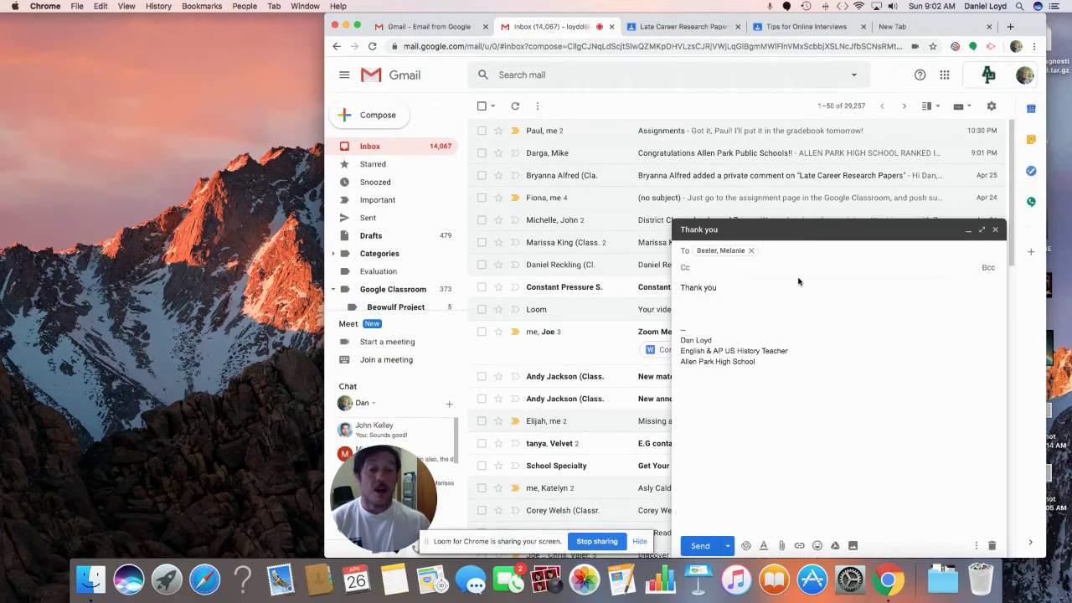
text(Danz)
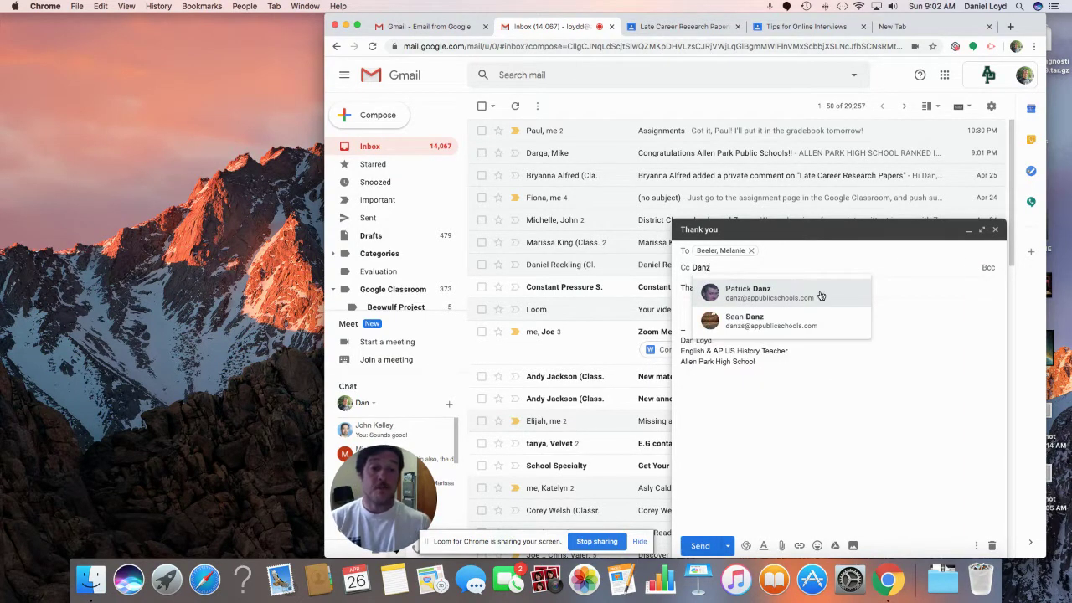
click(799, 296)
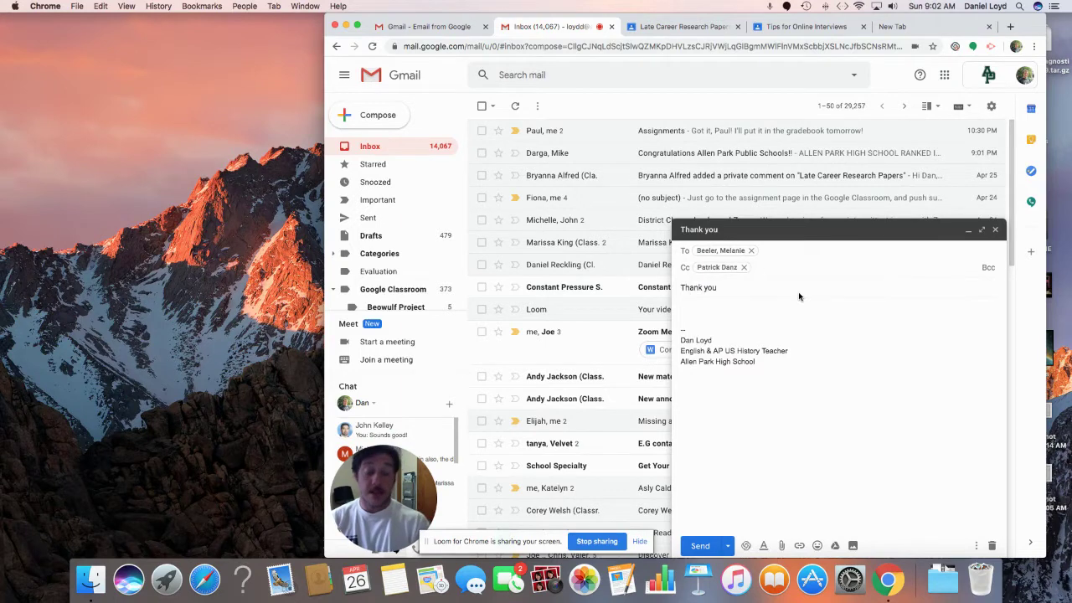
text(Jackson)
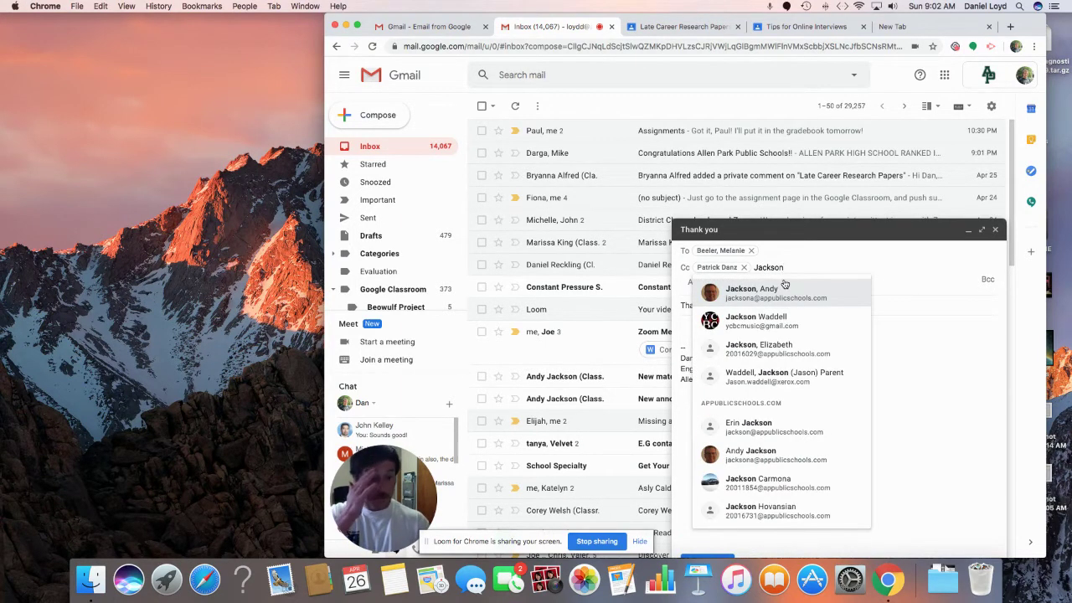
click(785, 284)
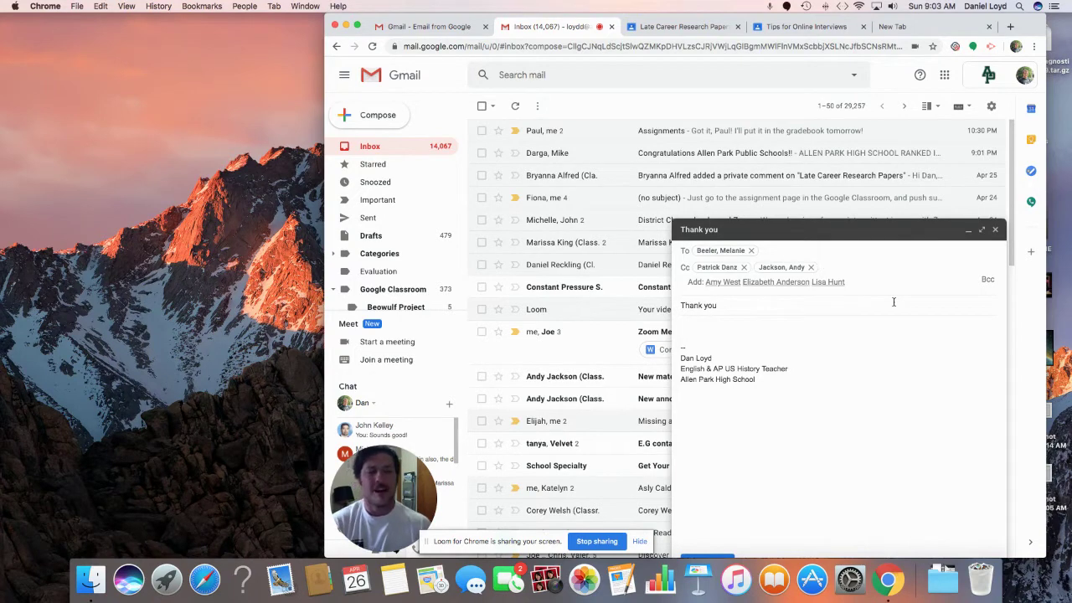
Step: Add one more colleague as a Bcc recipient, then place the cursor in the body
click(988, 281)
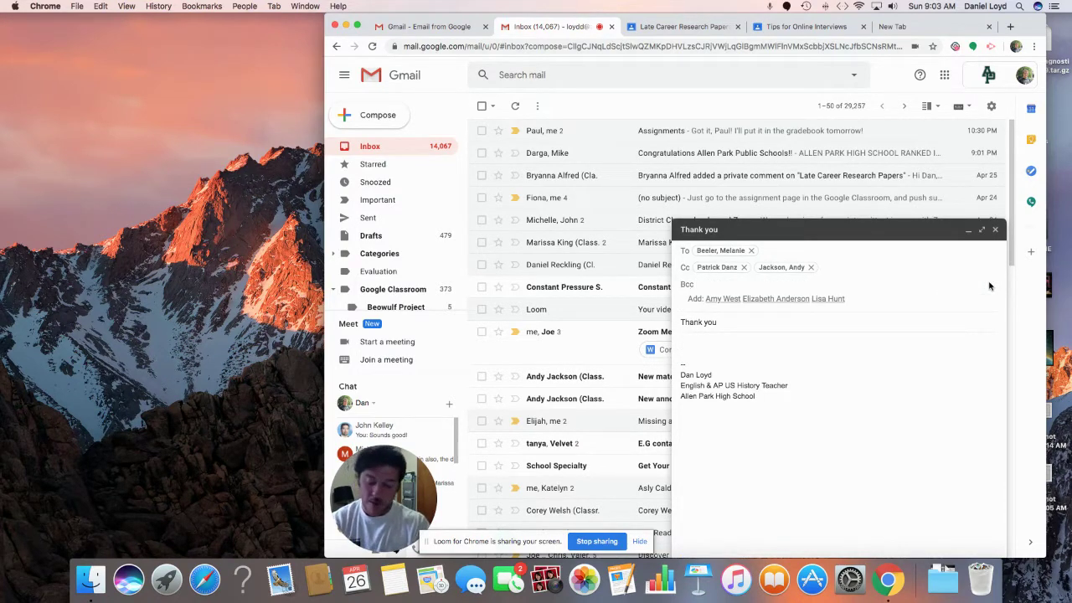
text(kell)
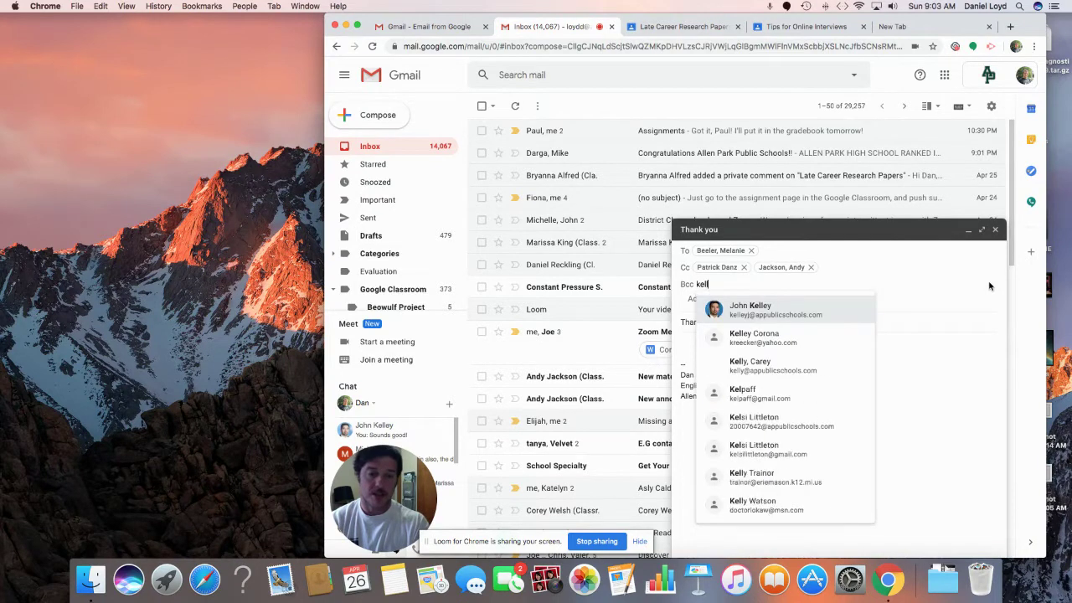
click(809, 314)
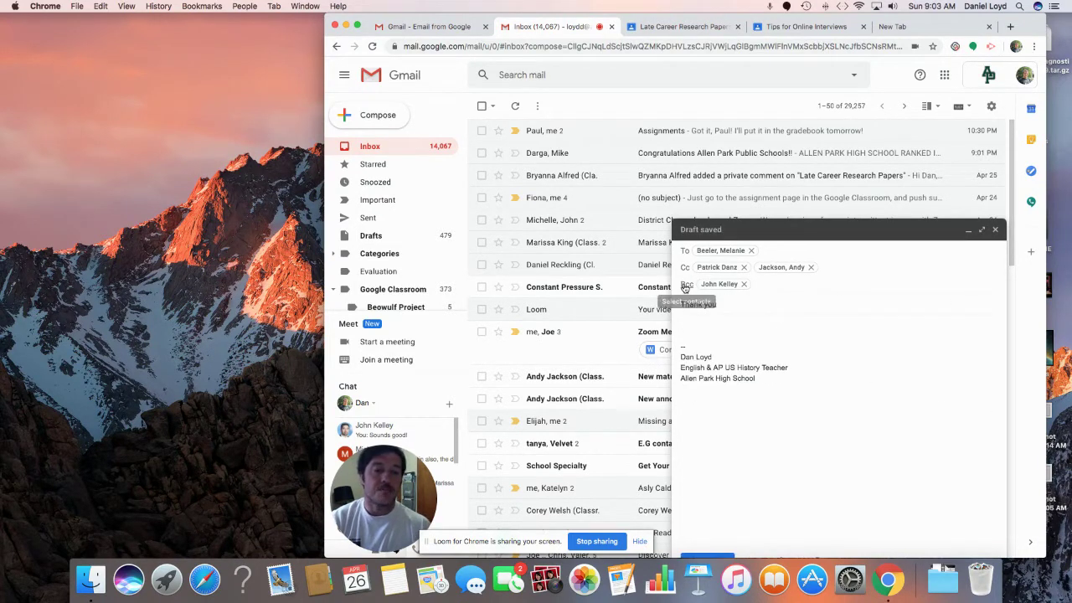
text(Thank you)
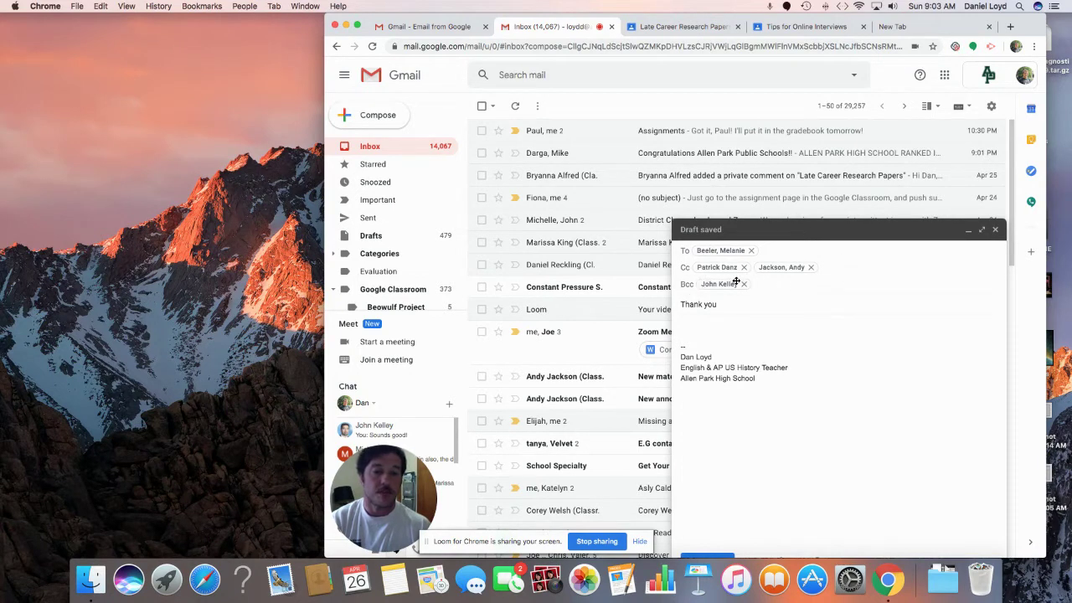
mouse_move(737, 281)
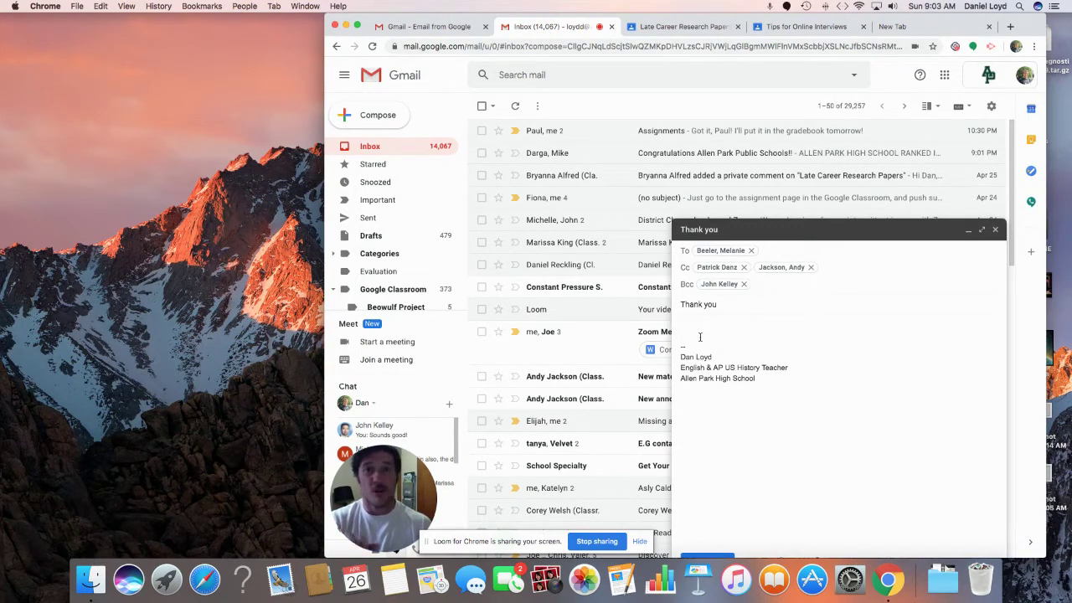
click(694, 319)
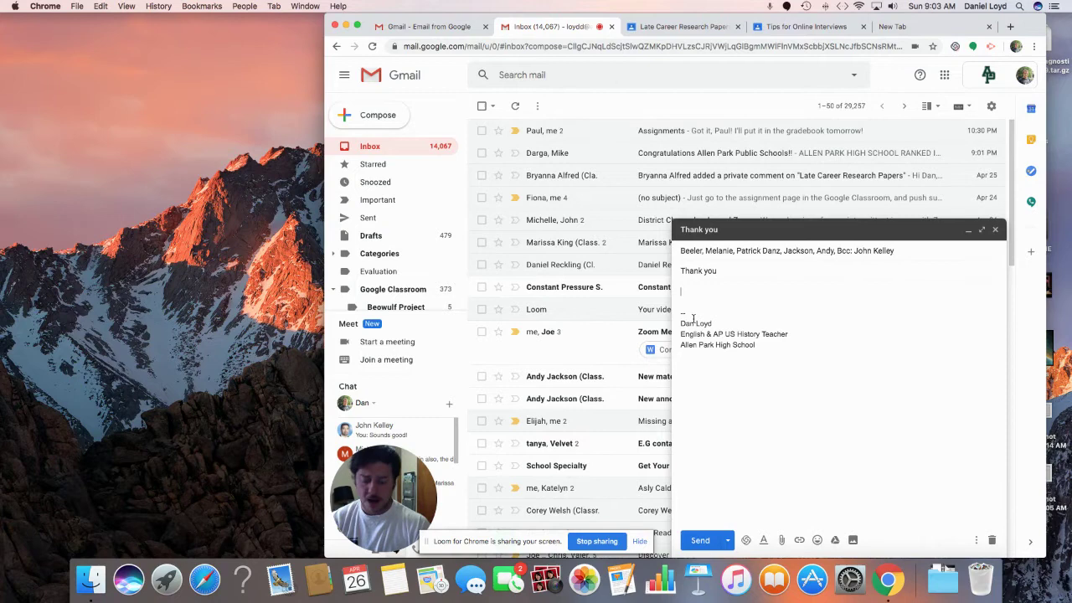
Step: Write a 'Hello' greeting with the recipient's first name and a comma, correcting the name
text(Hel)
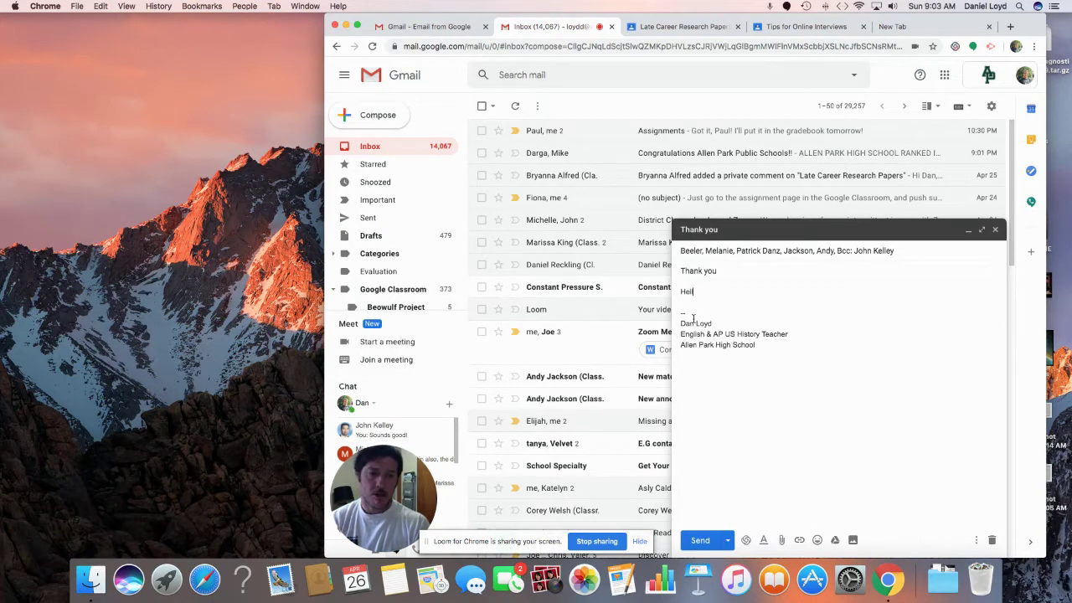
text(lo)
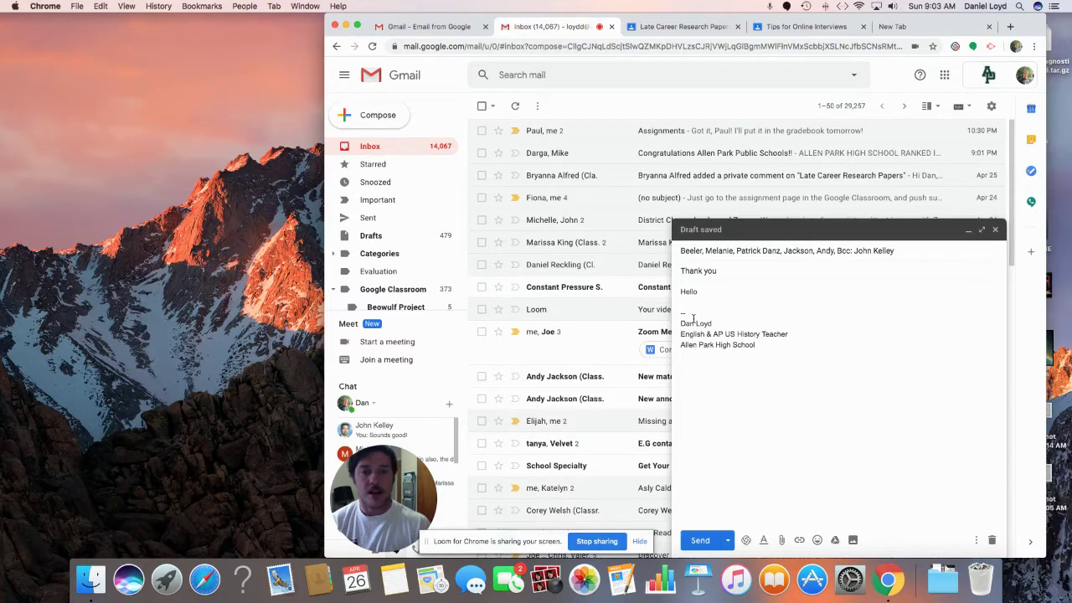
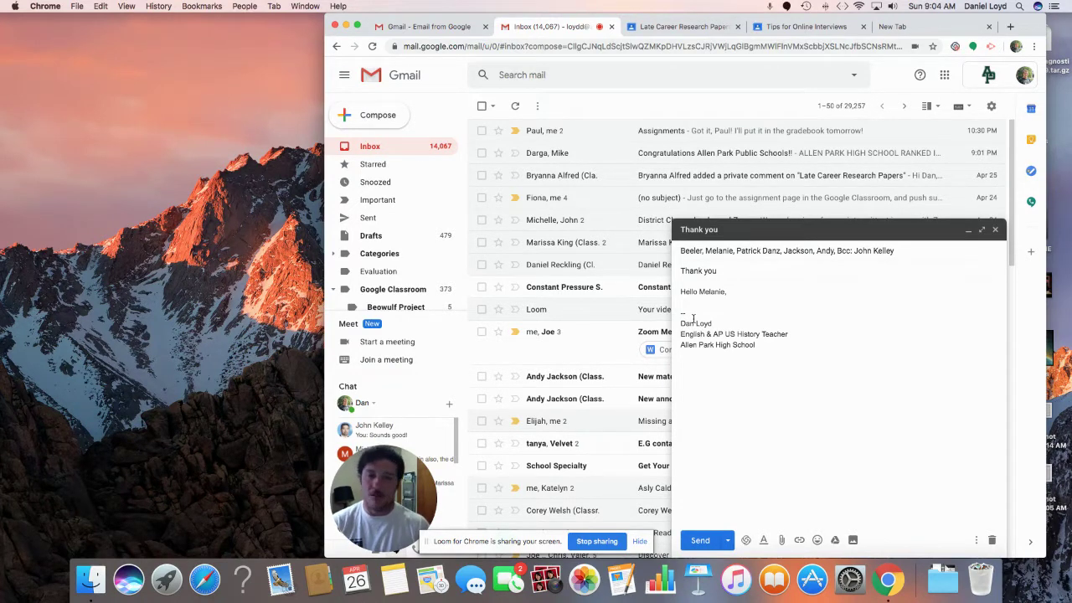
click(742, 301)
double_click(713, 291)
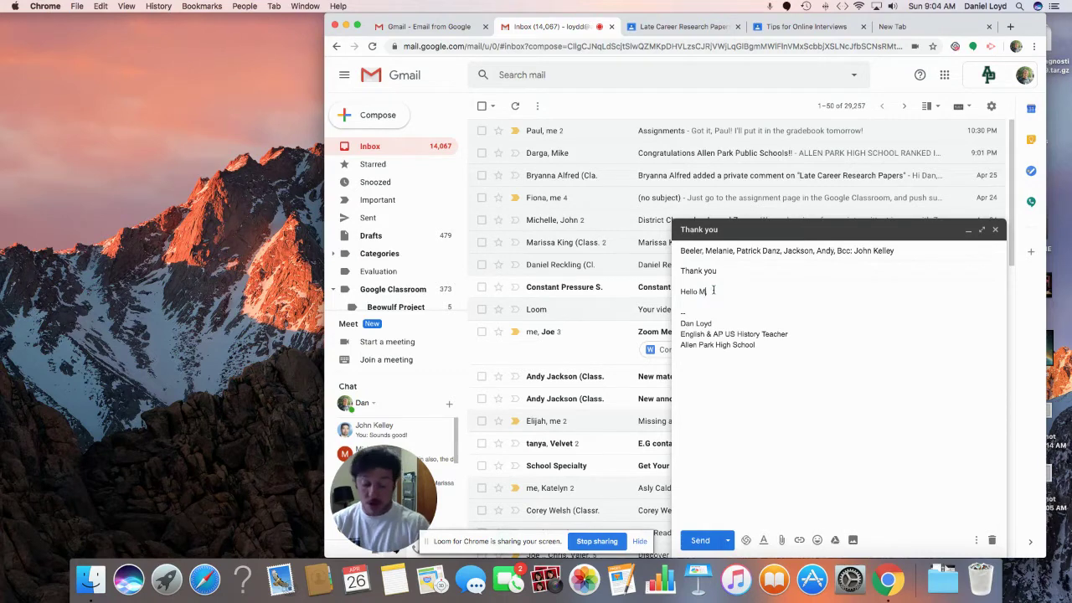
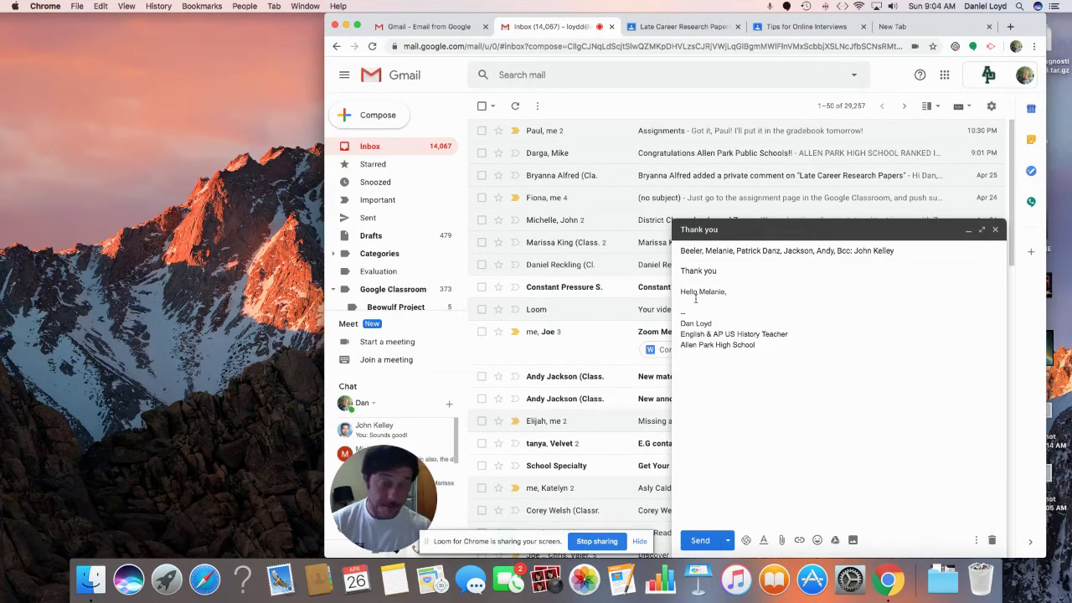
Step: Write the thanks for teaching children to write email, noting the skill lacking in remote learning
key(Return)
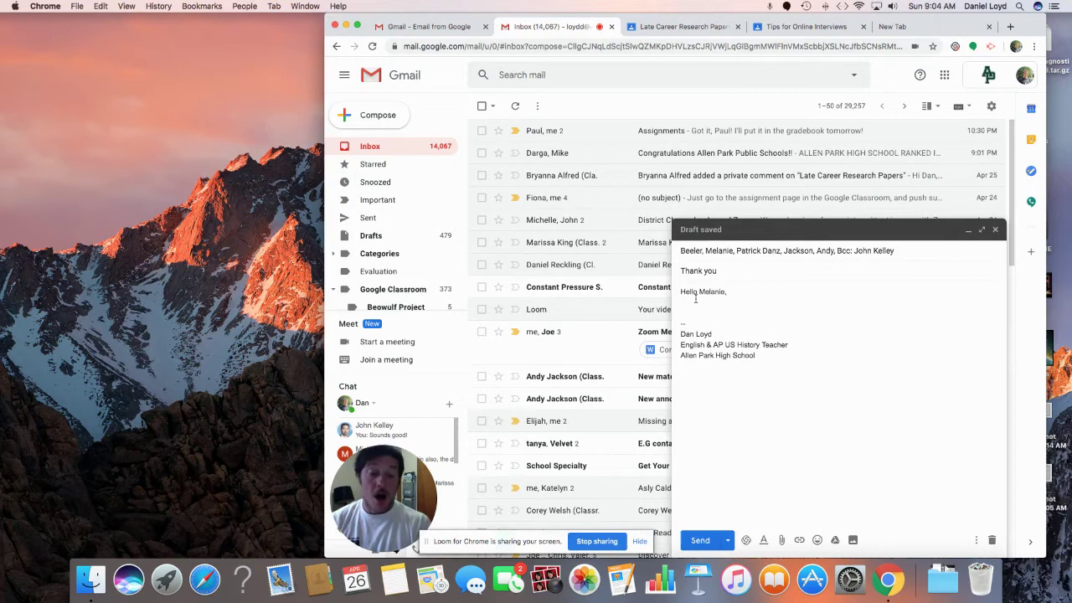
text(I am wri)
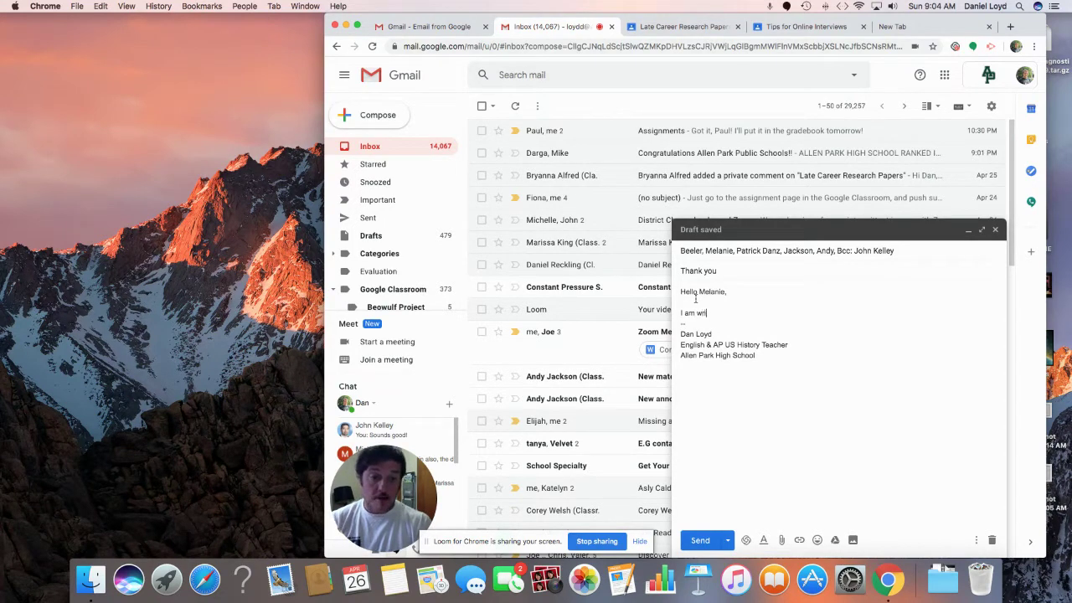
text(ting to thank you )
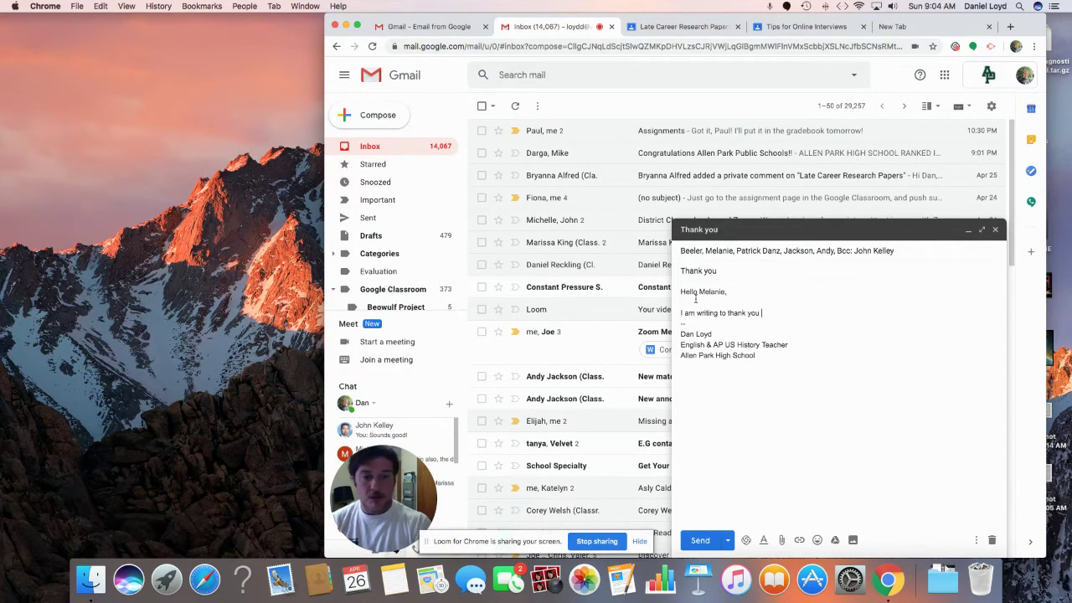
text(for the wonderful )
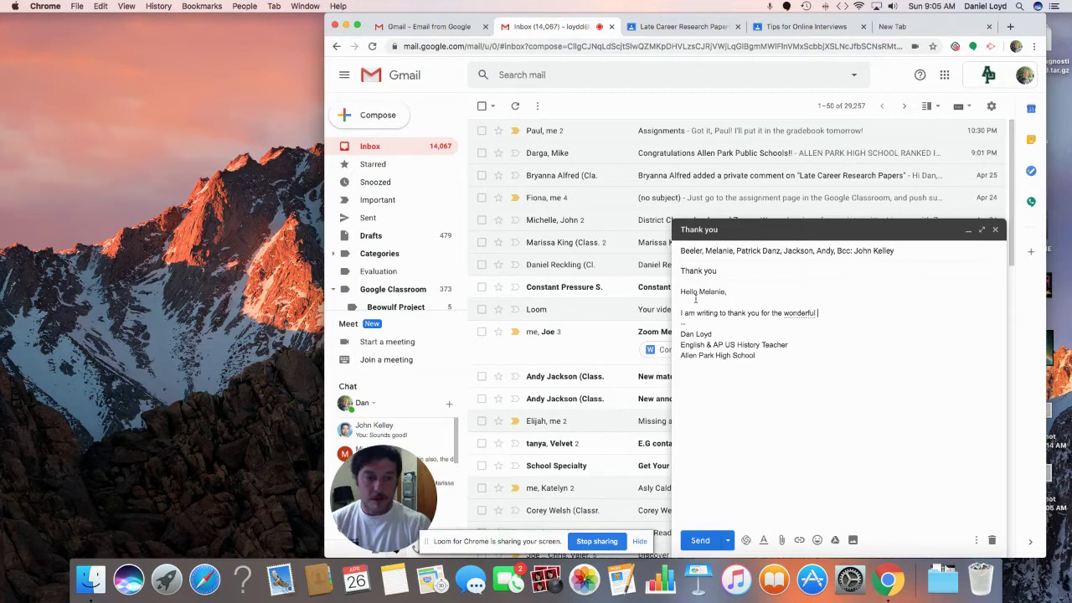
text(idea of )
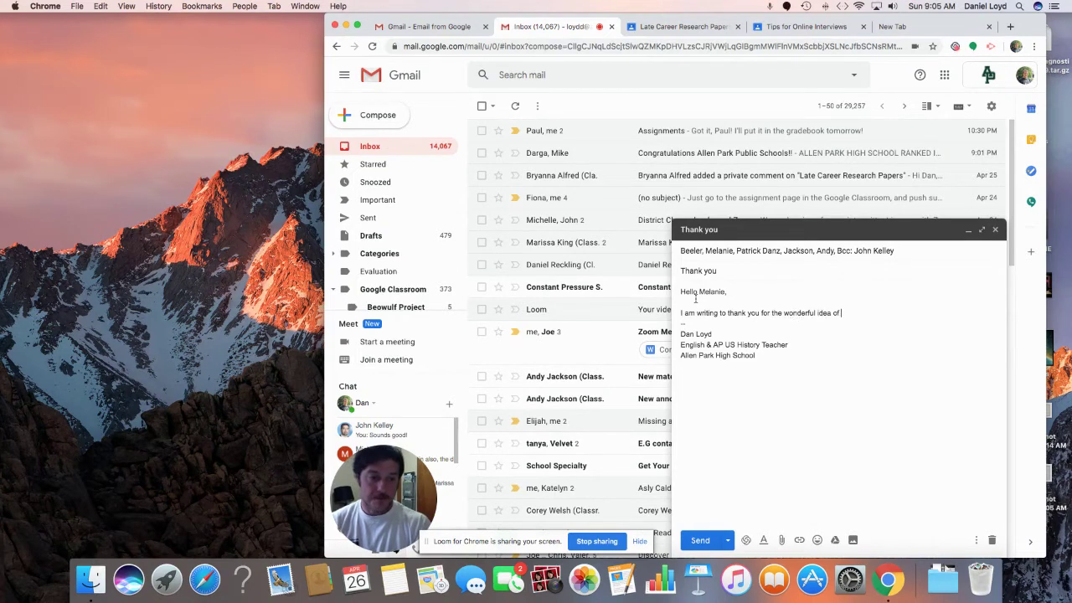
text(teaching our childrend)
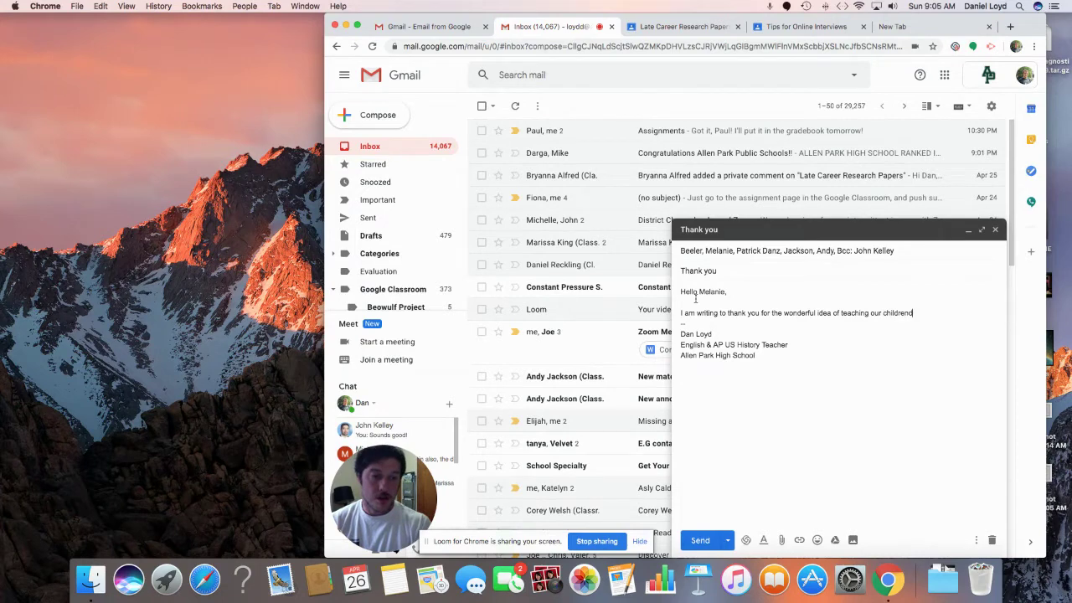
key(BackSpace)
text(how to )
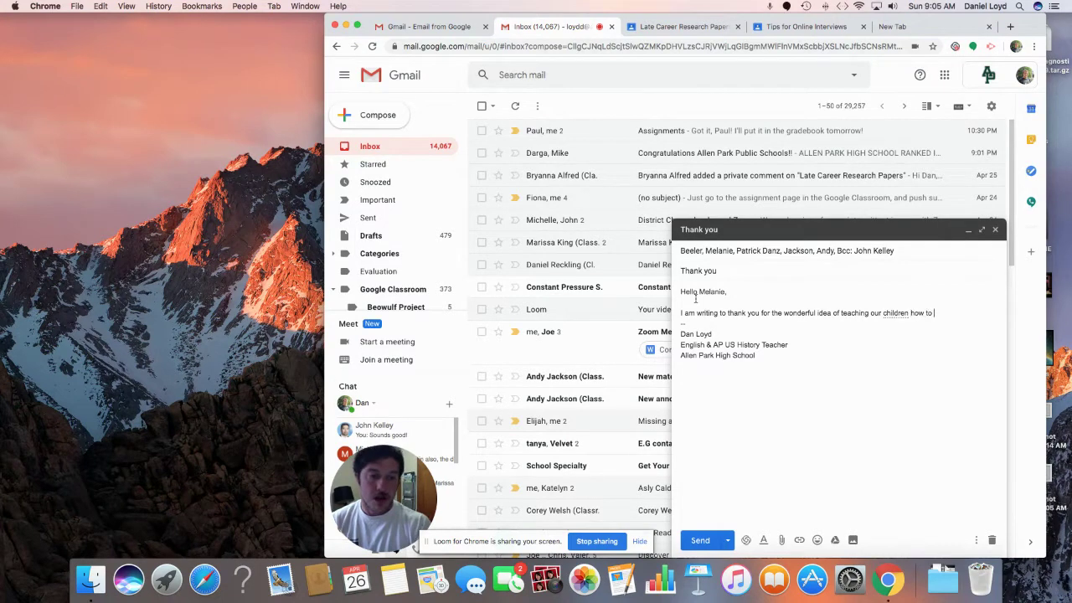
text(write an email. )
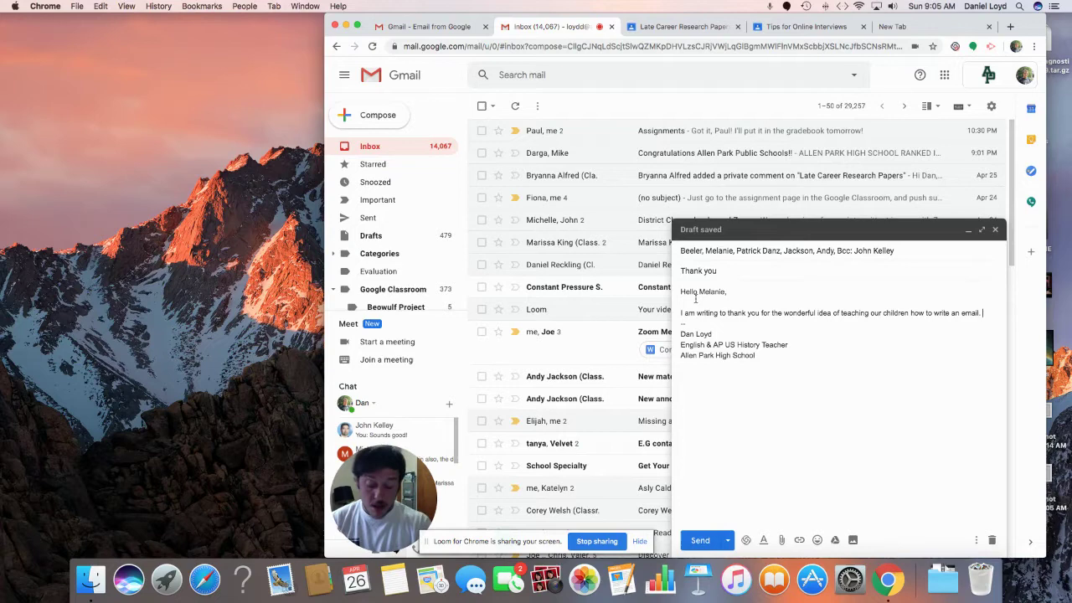
text(Th)
key(BackSpace)
key(BackSpace)
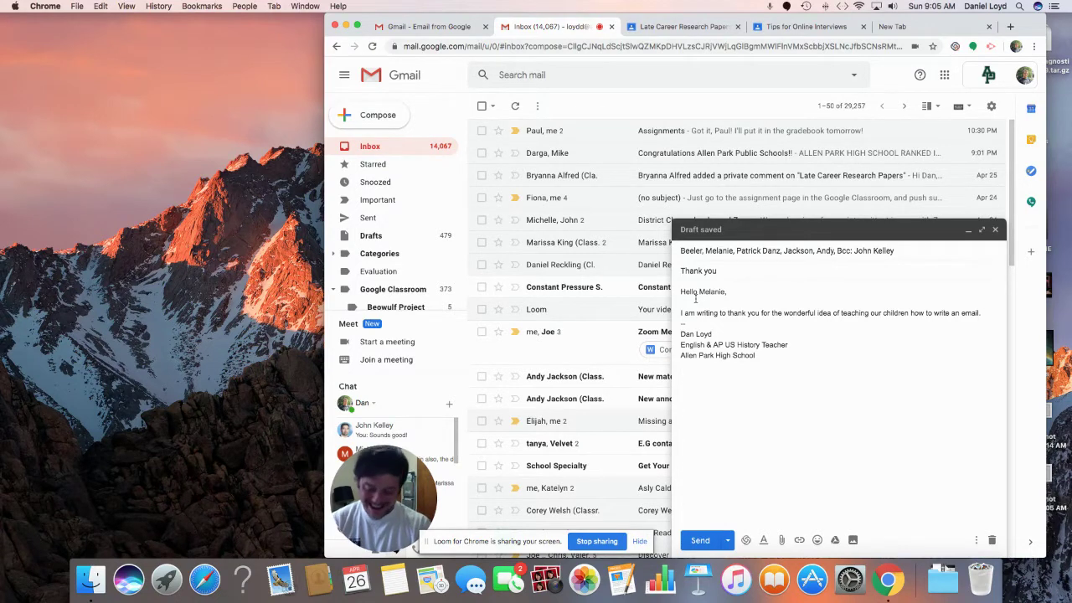
text(Thi)
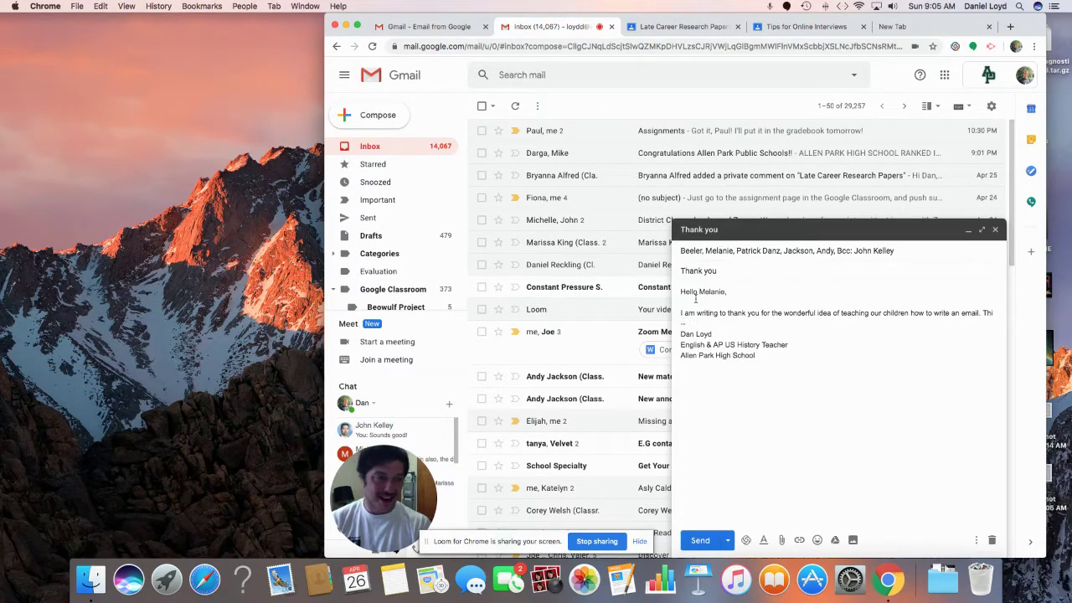
text(s crucial sk)
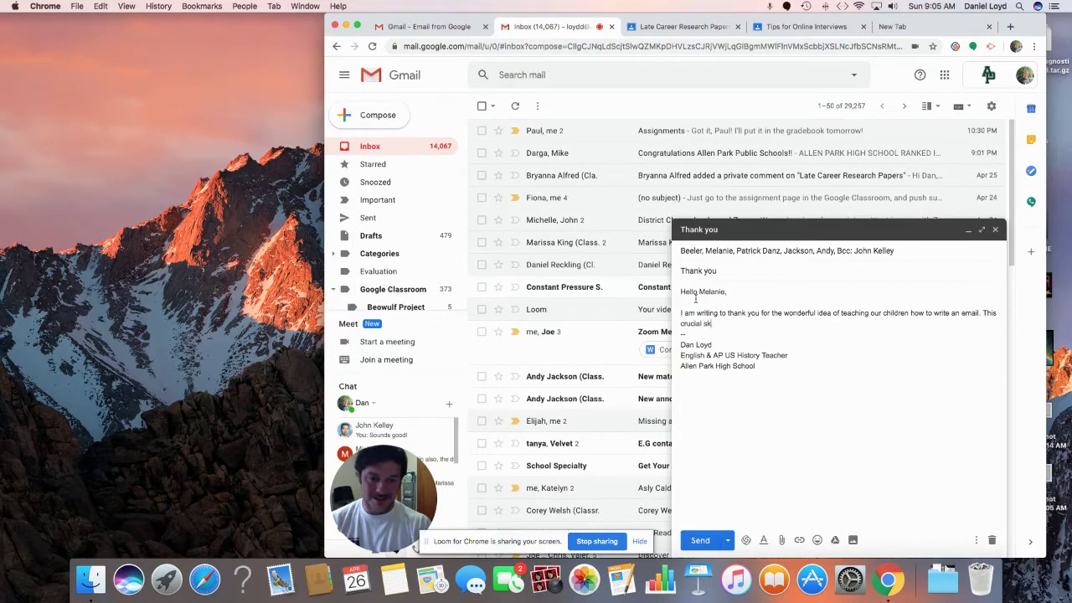
text(ill h)
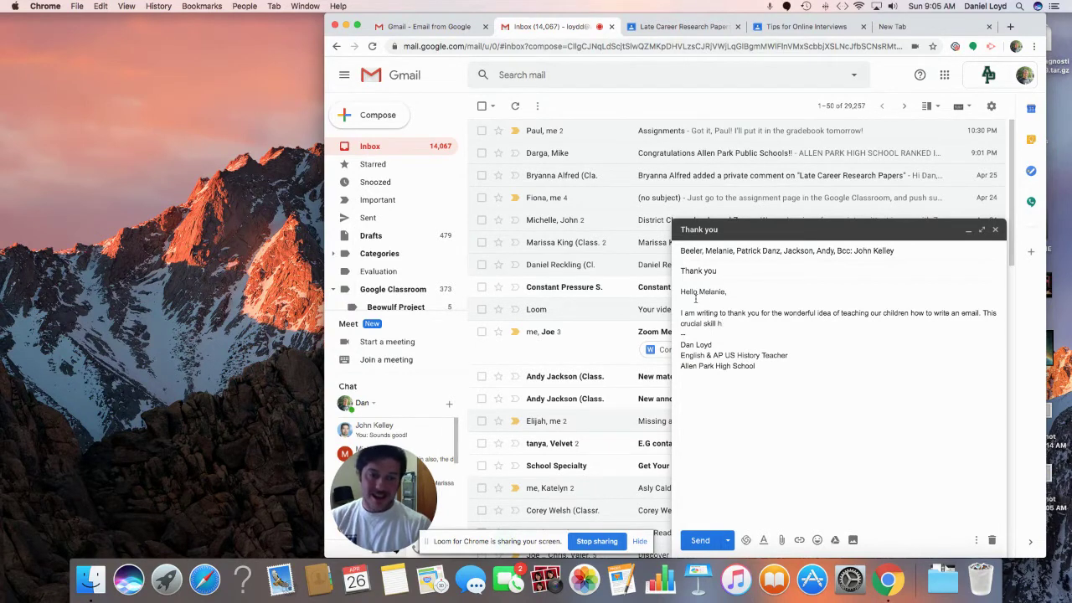
key(BackSpace)
text(is painf)
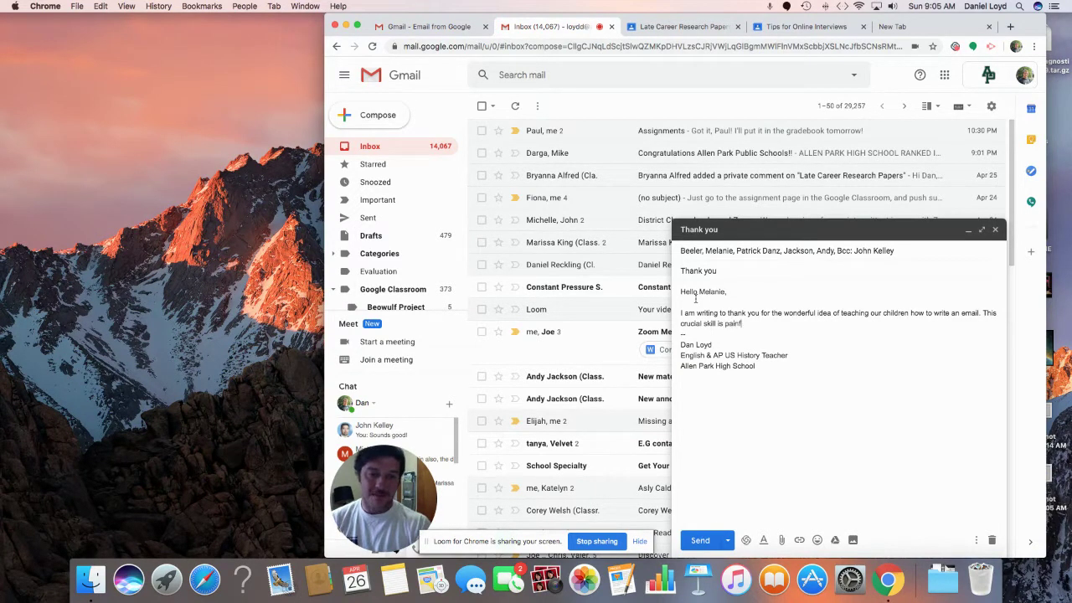
text(ully lacking in)
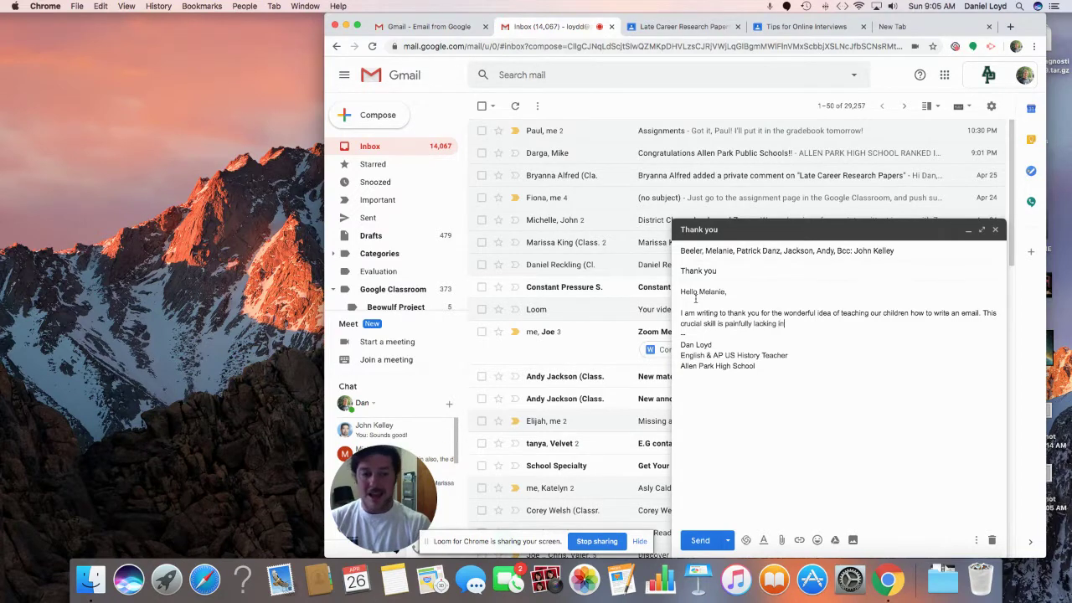
text( our stud)
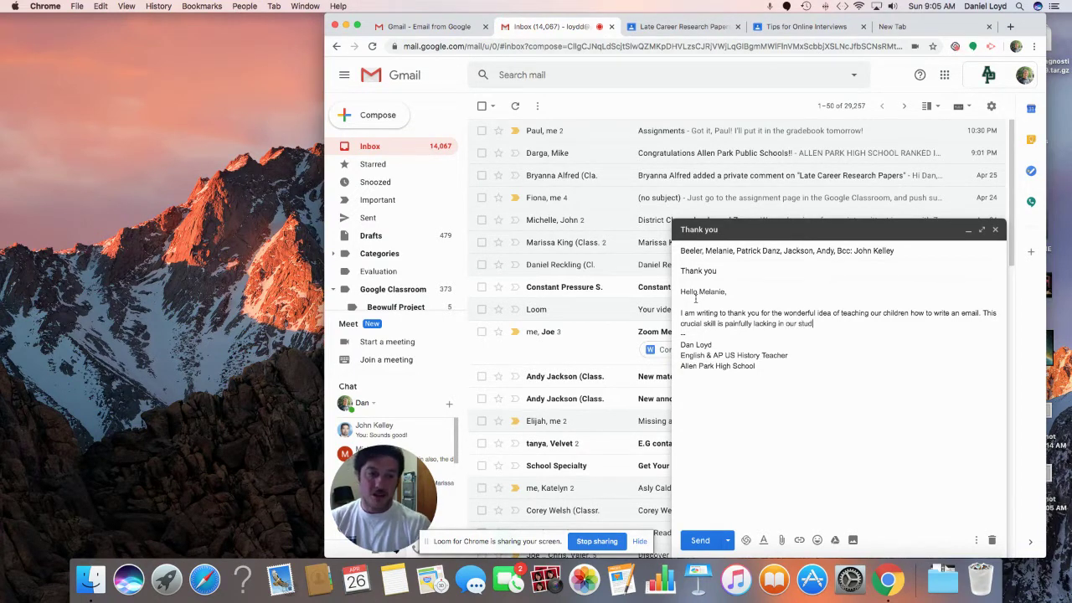
text(ent population)
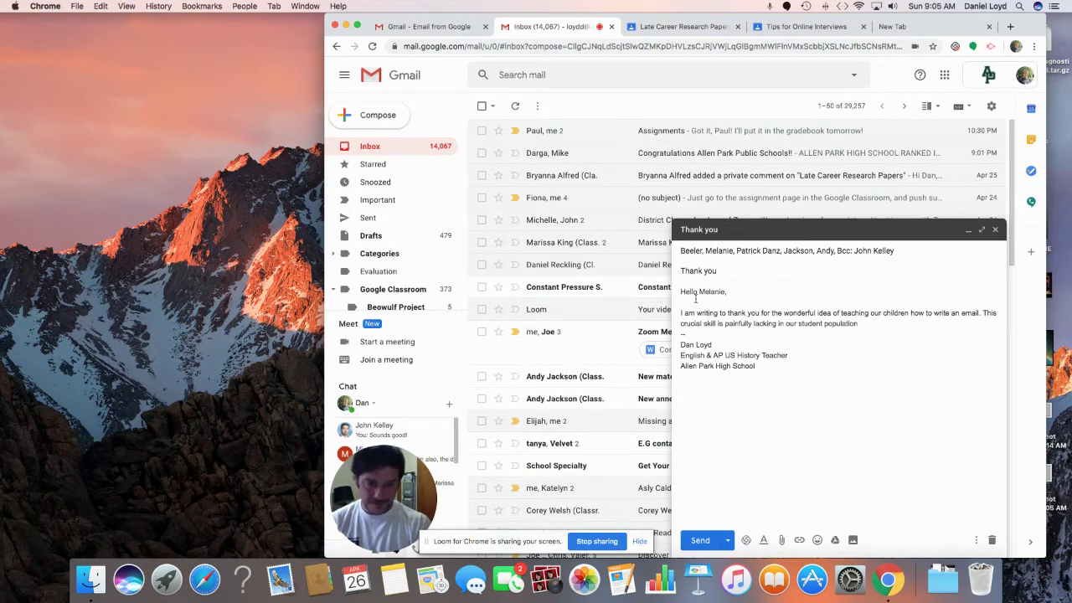
text(, and )
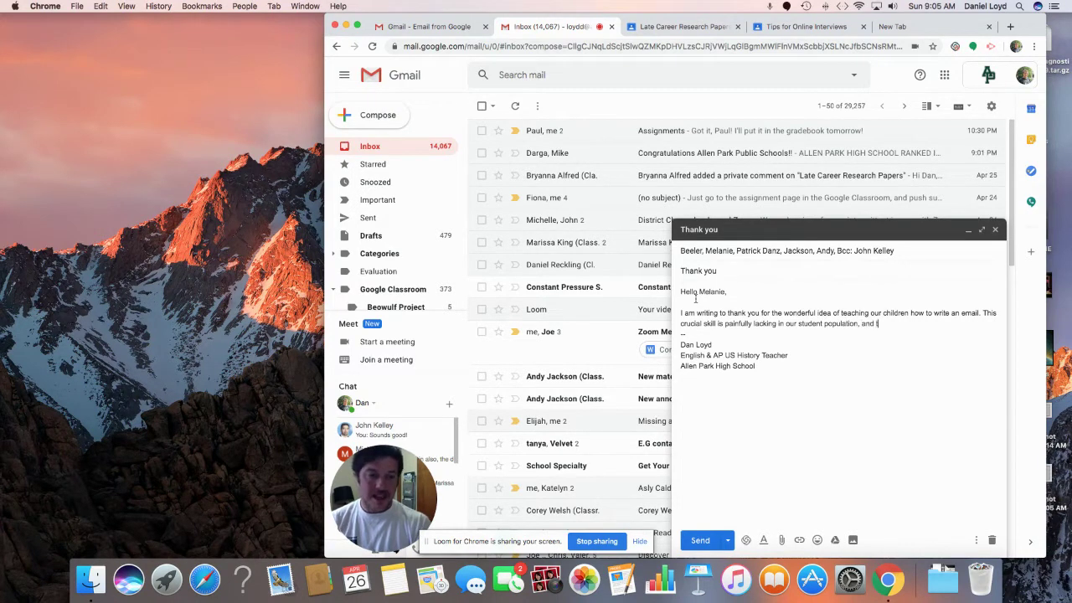
text(that )
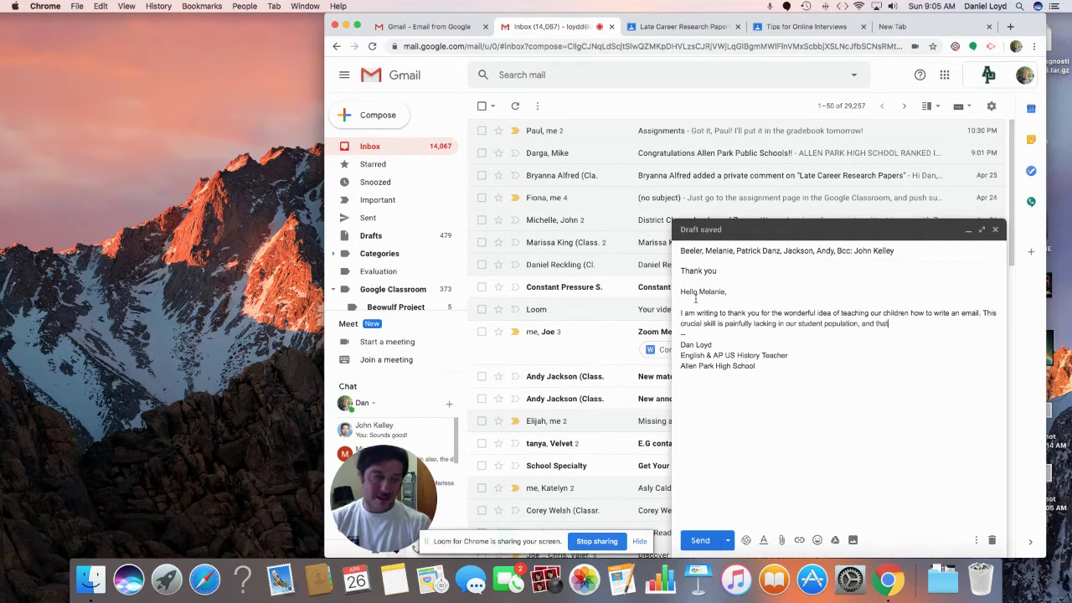
text(has been )
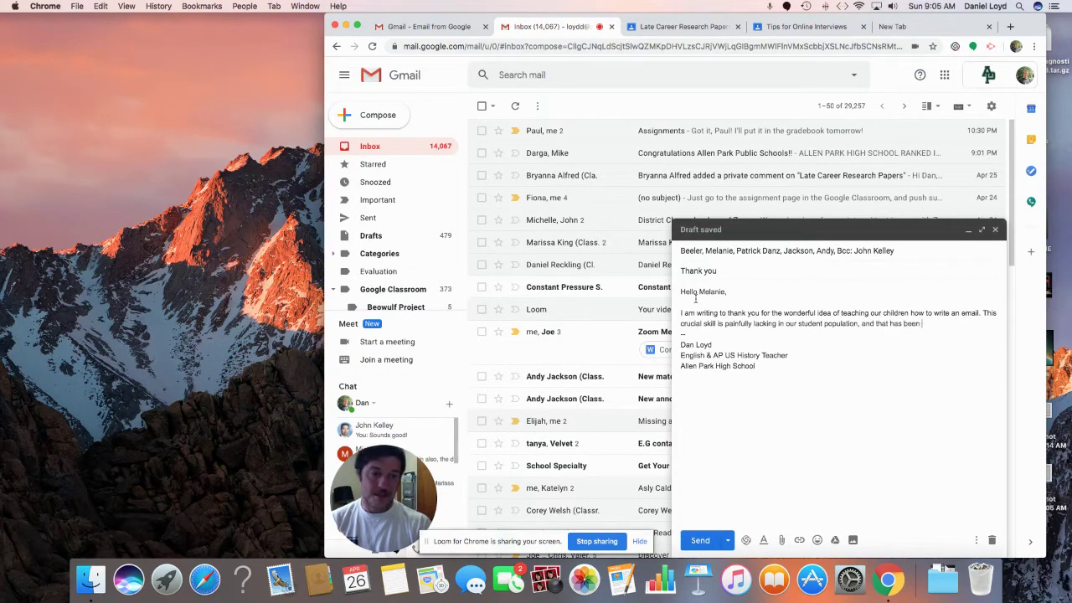
text(on full)
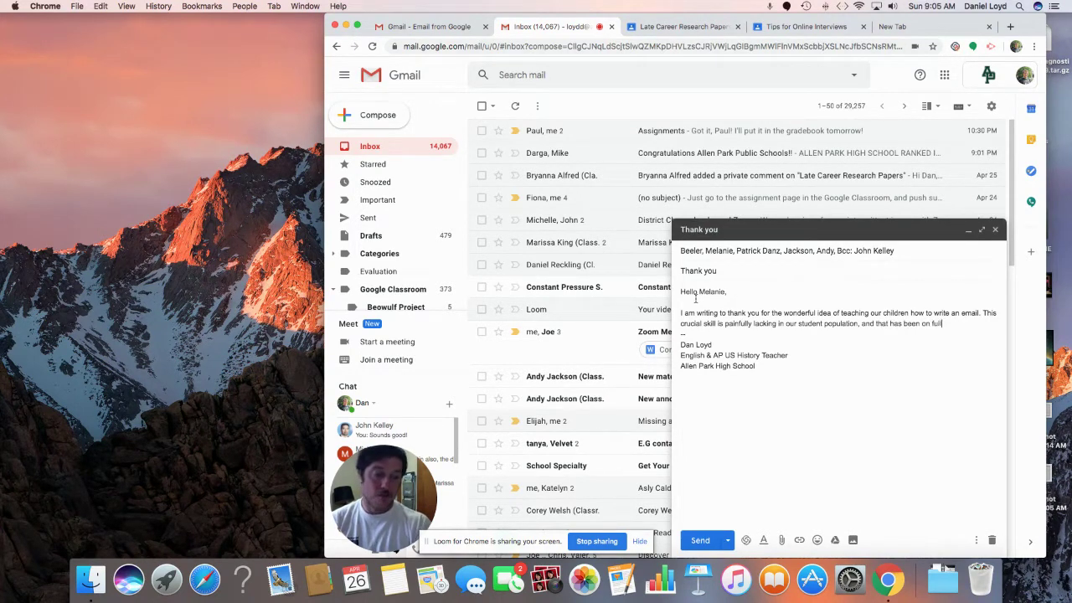
text( display )
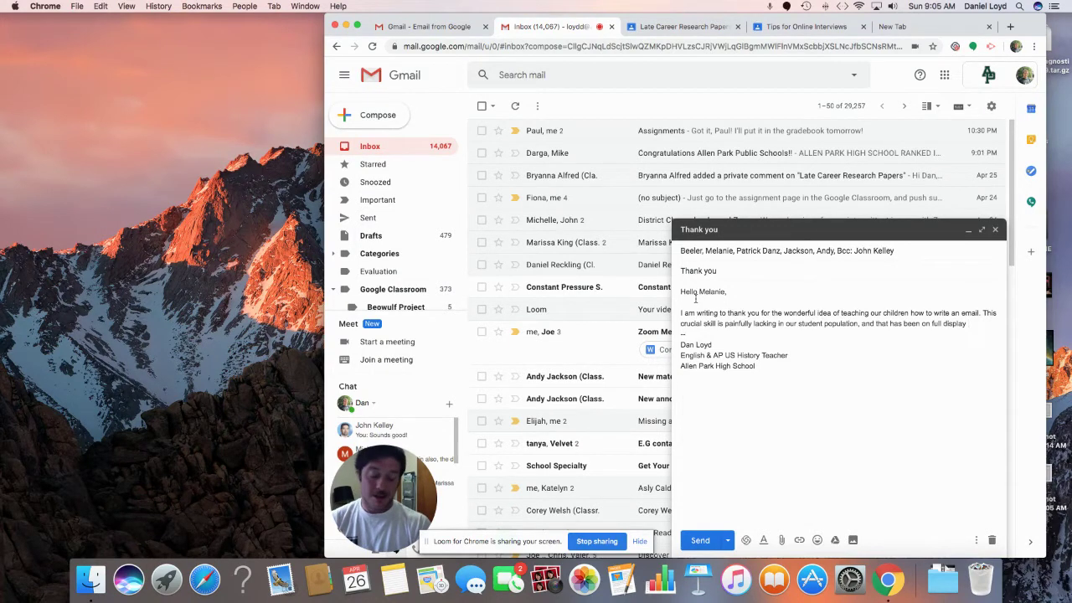
text(as w)
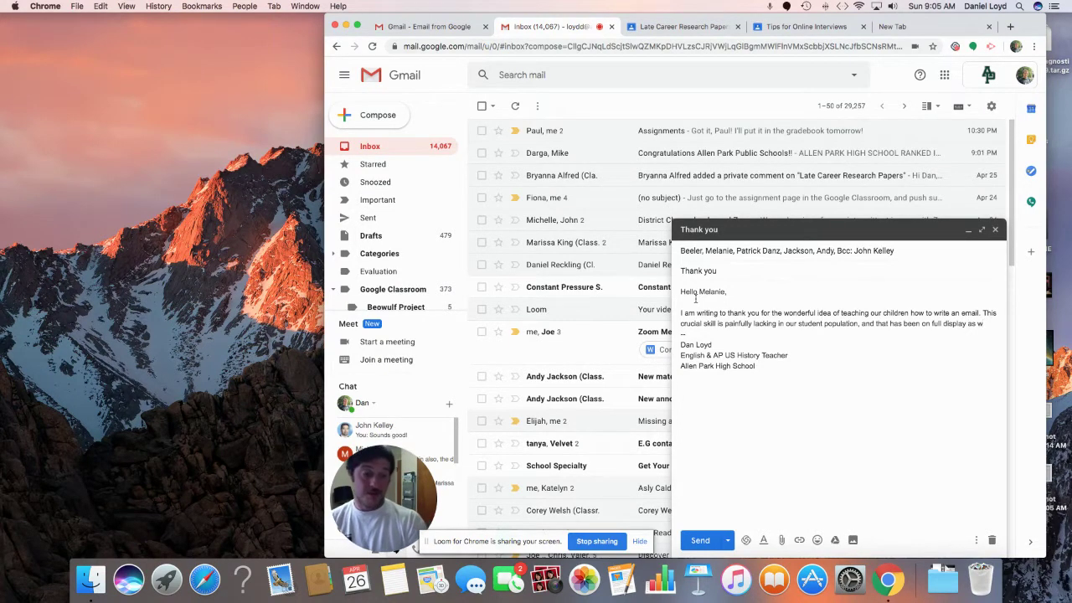
text(e have moved )
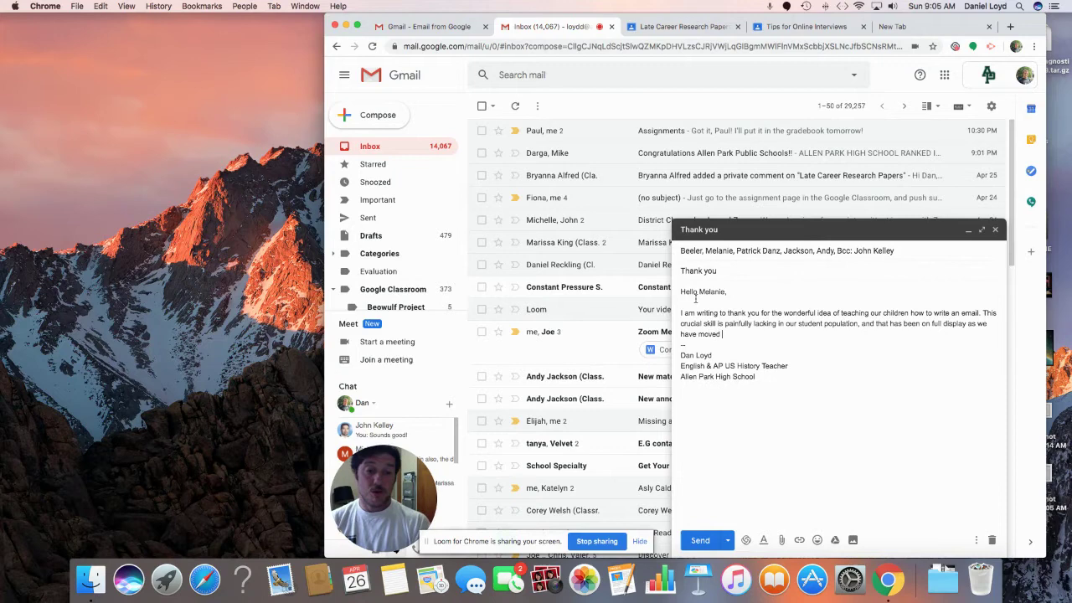
text(to remote learn)
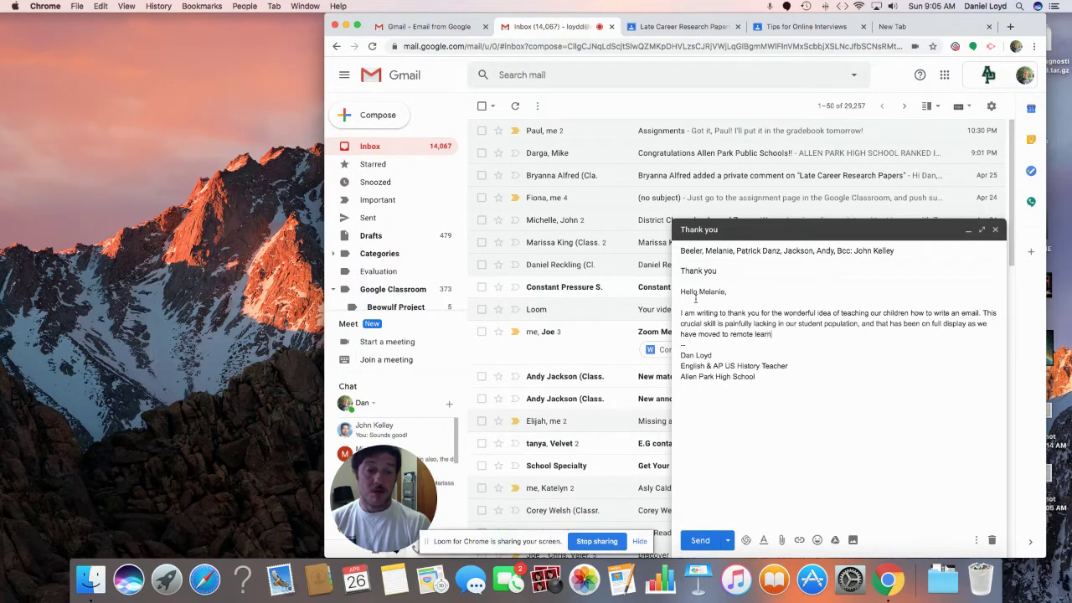
text(ing.)
Step: Add the closing line 'Again, thank you. I am truly fortunate to have such a wonderful colleague.'
key(Return)
key(Return)
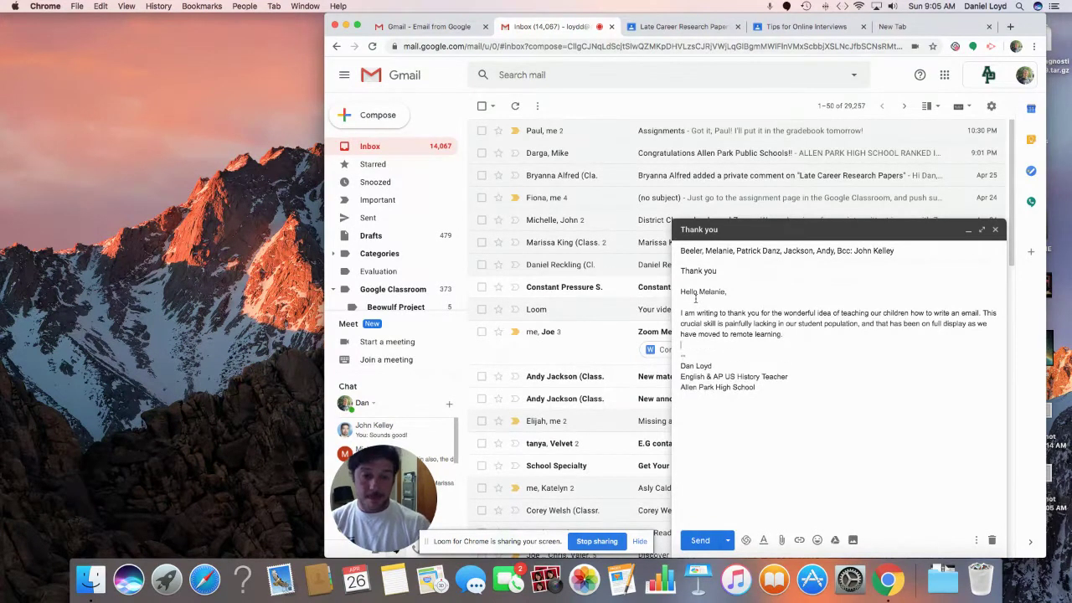
text(Again, )
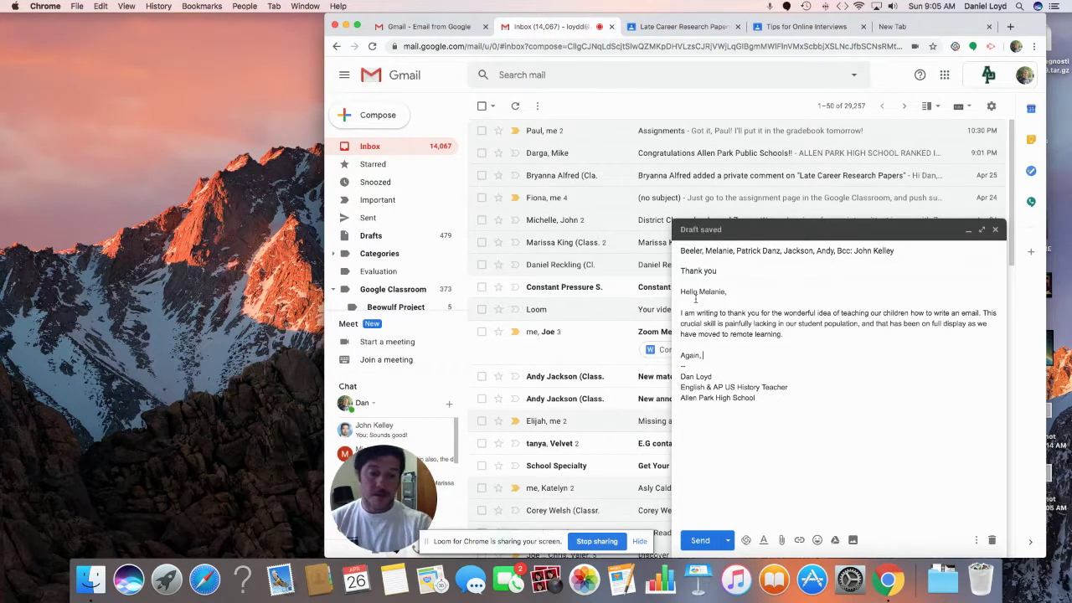
text( than)
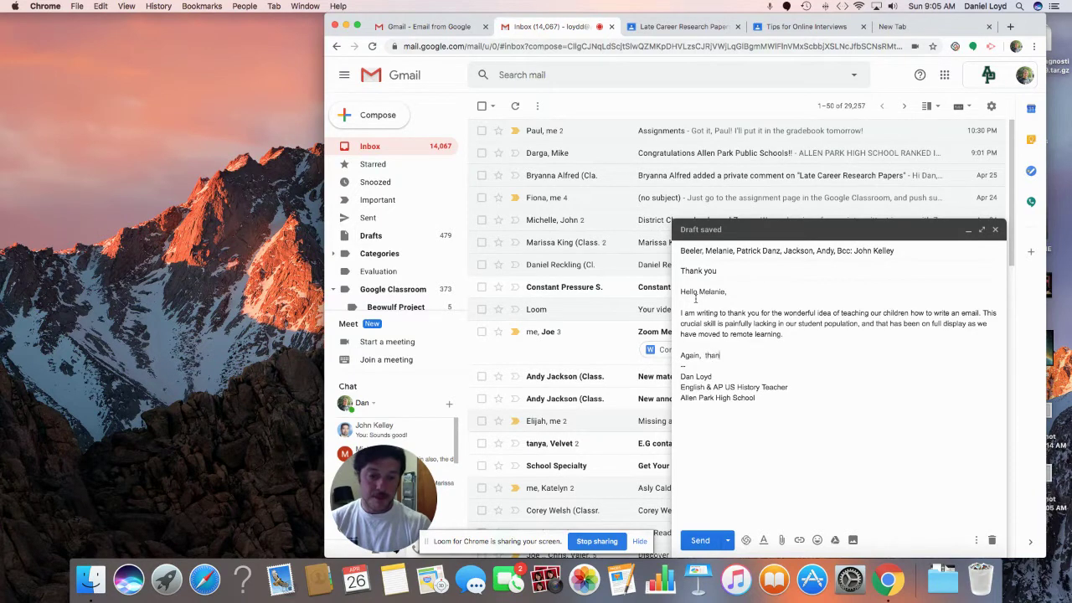
key(BackSpace)
key(BackSpace)
text(thank you)
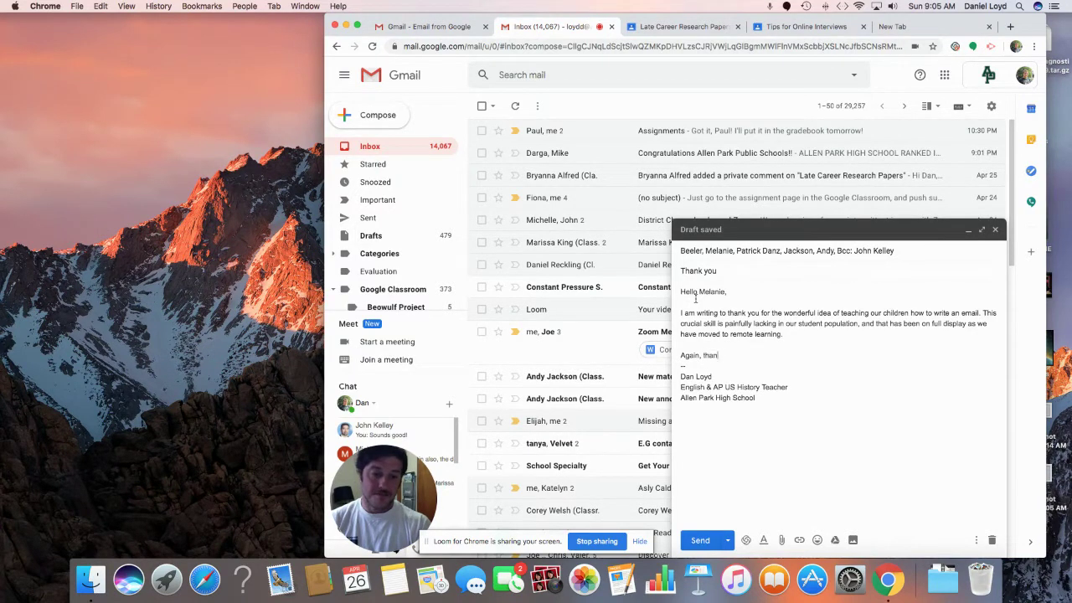
text(. I am t)
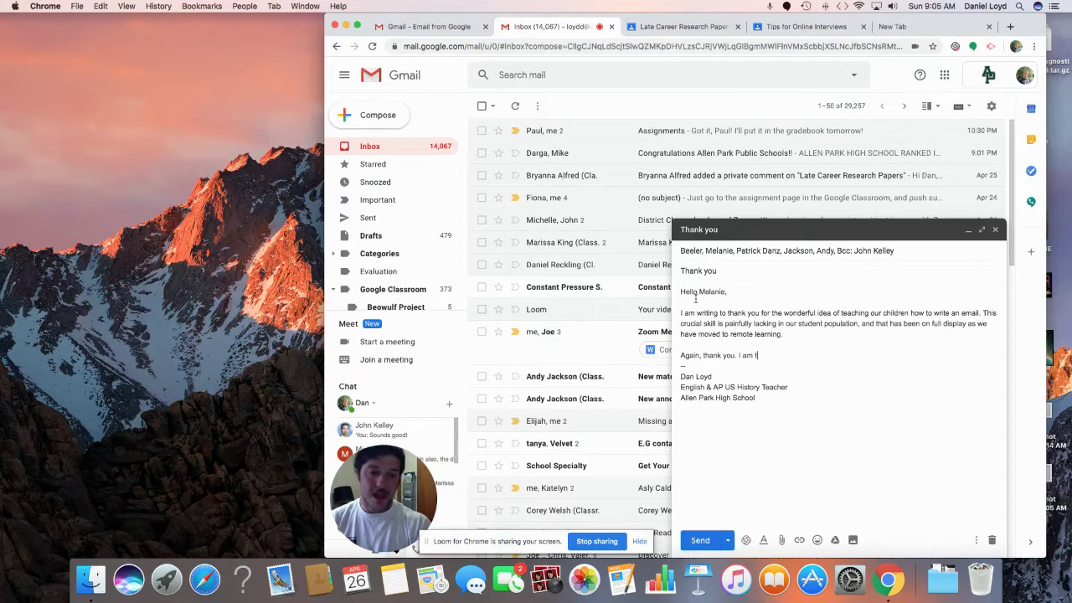
text(ruly fortunat)
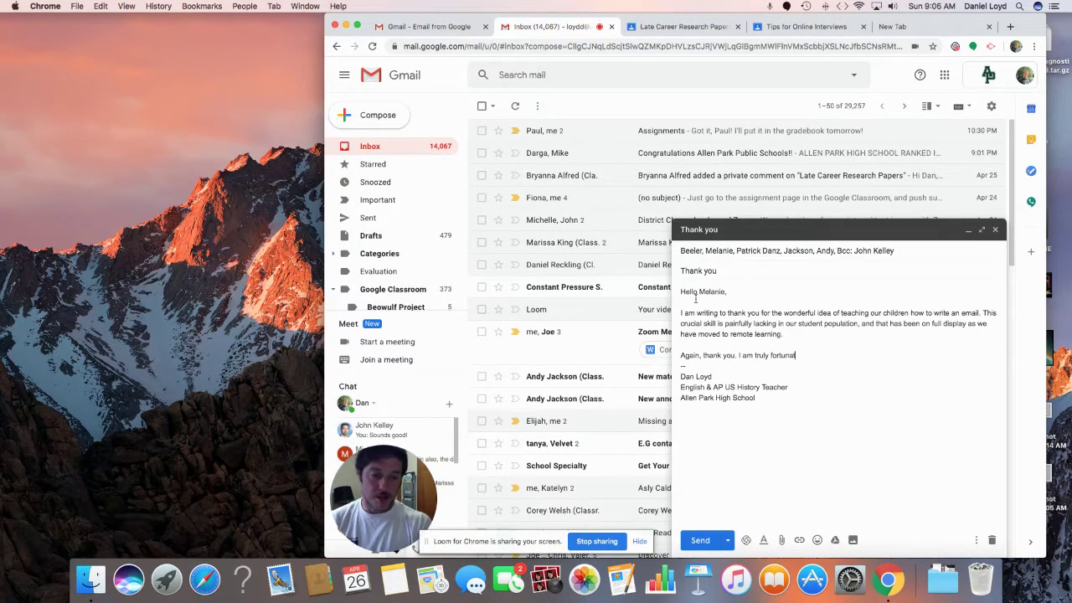
text(e to have suc)
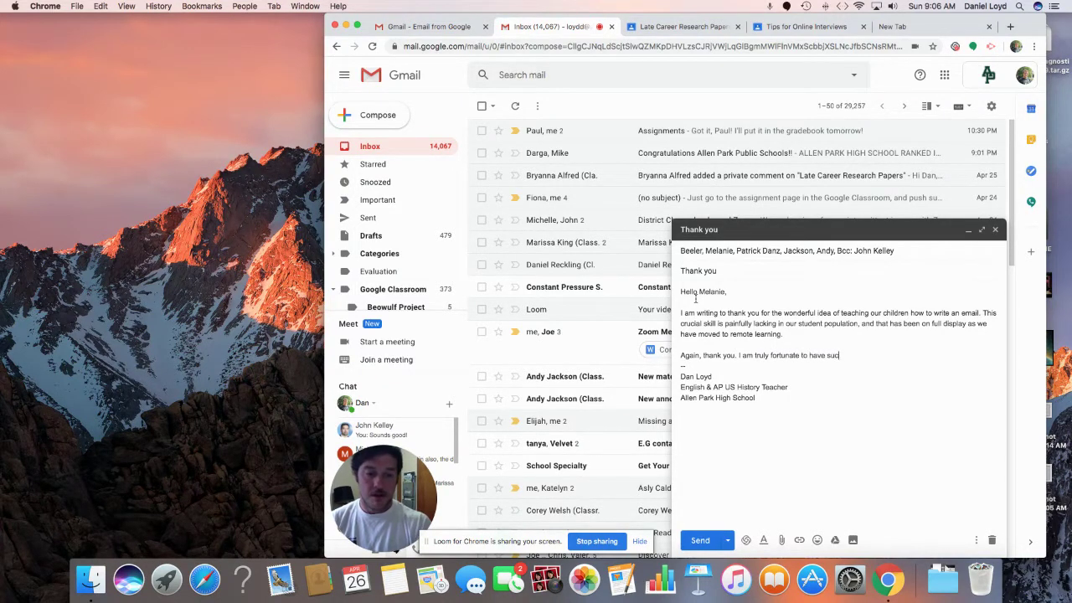
text(h a wonderfu)
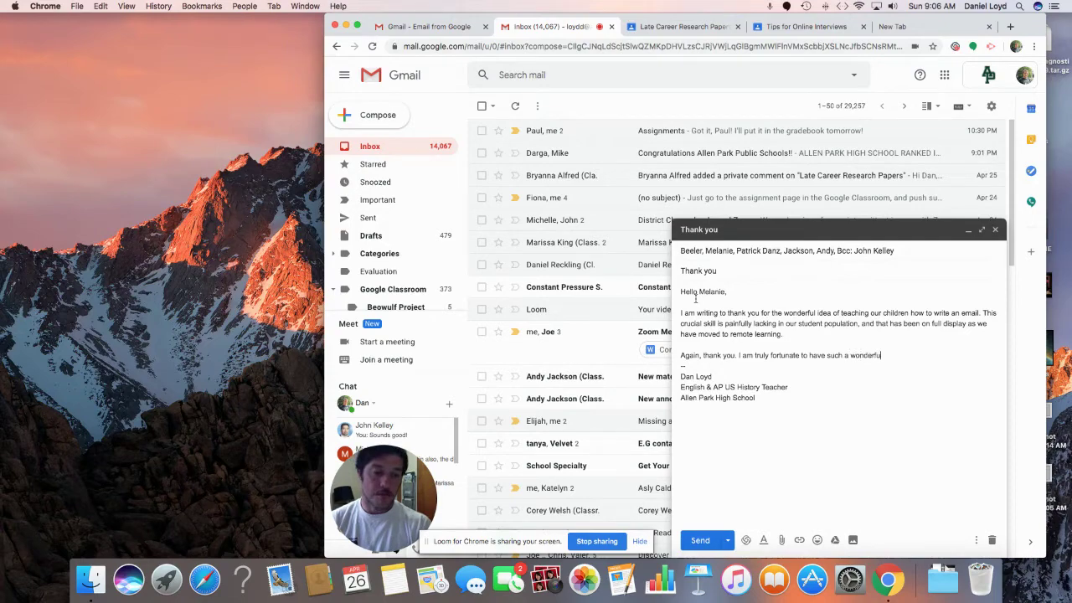
text(l collegue.)
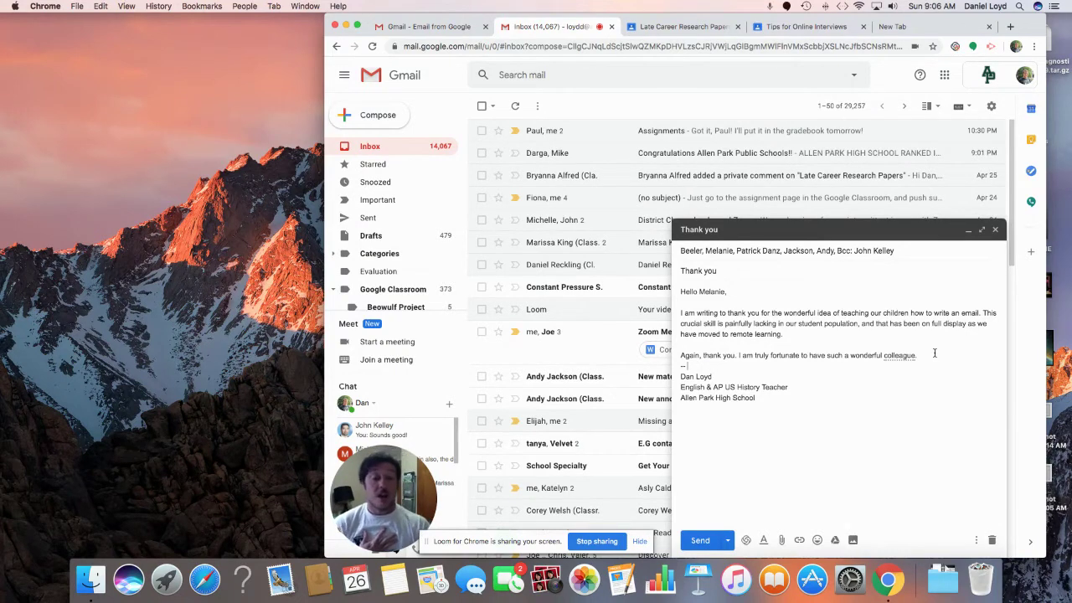
Step: Correct 'collegue' to 'colleague', leave a blank line before the signature, and expand the recipients
click(902, 356)
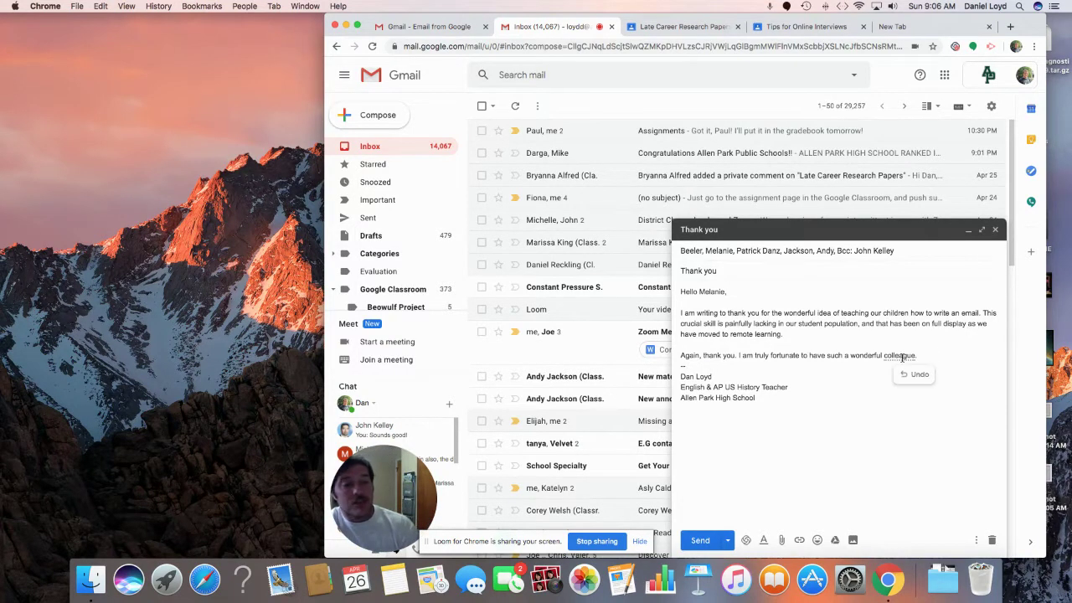
click(921, 357)
key(Return)
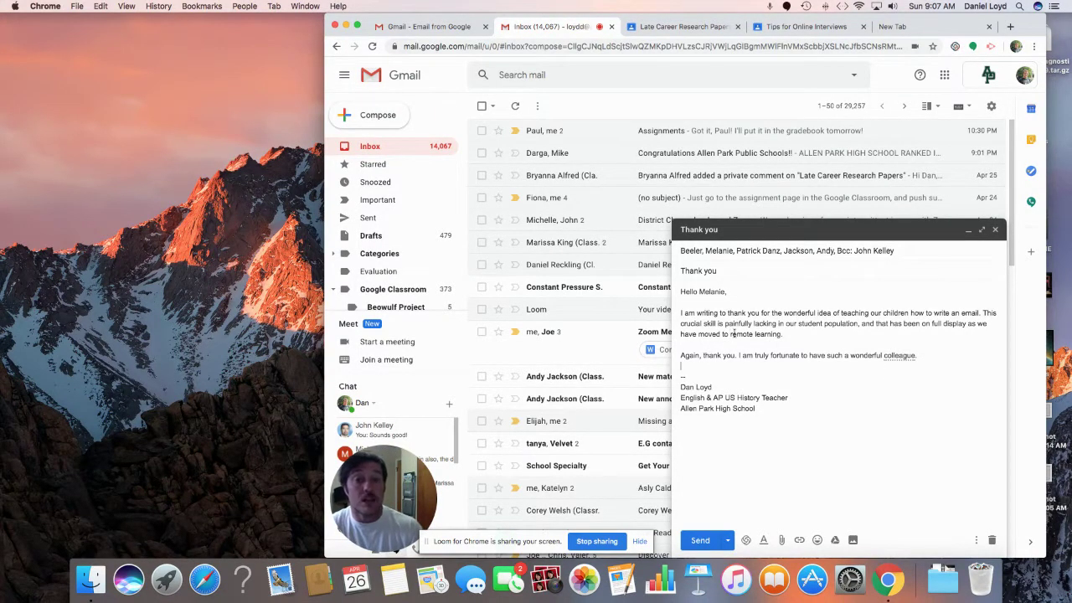
click(798, 250)
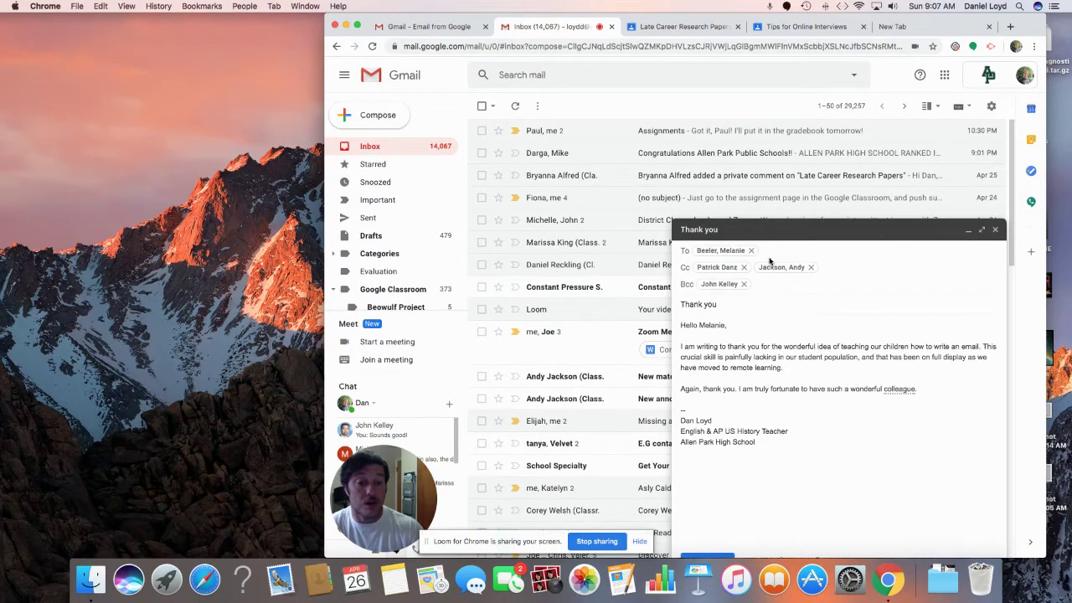
click(827, 359)
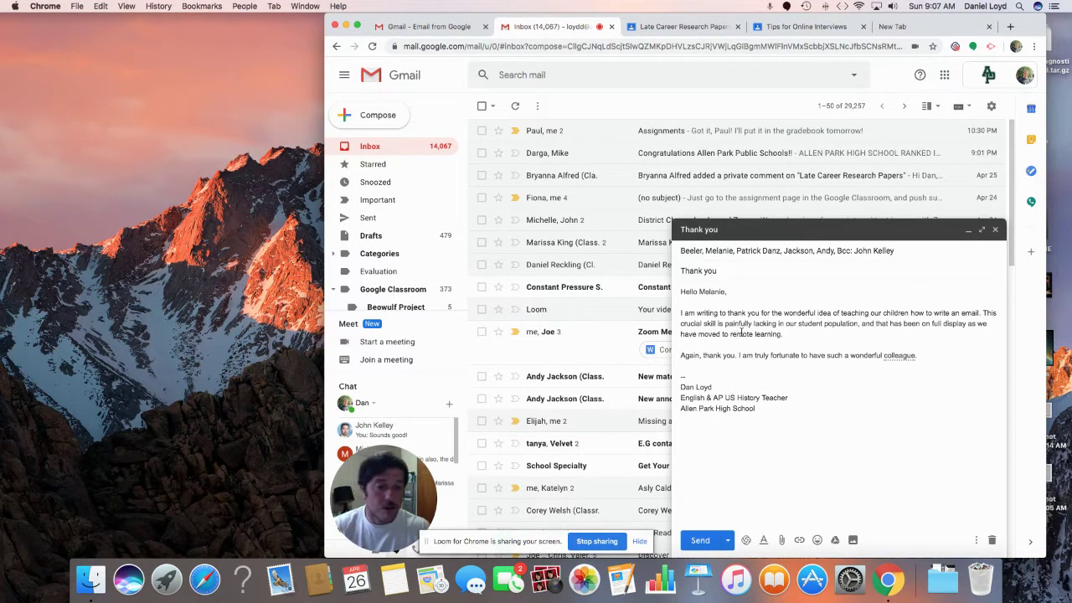
double_click(893, 313)
text(s)
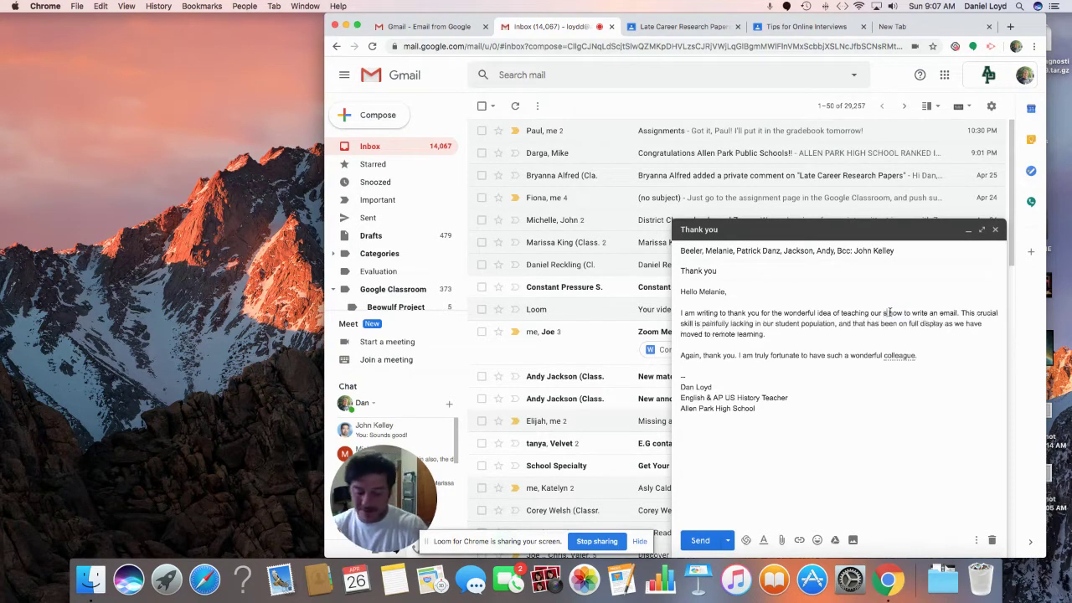
text(tudents)
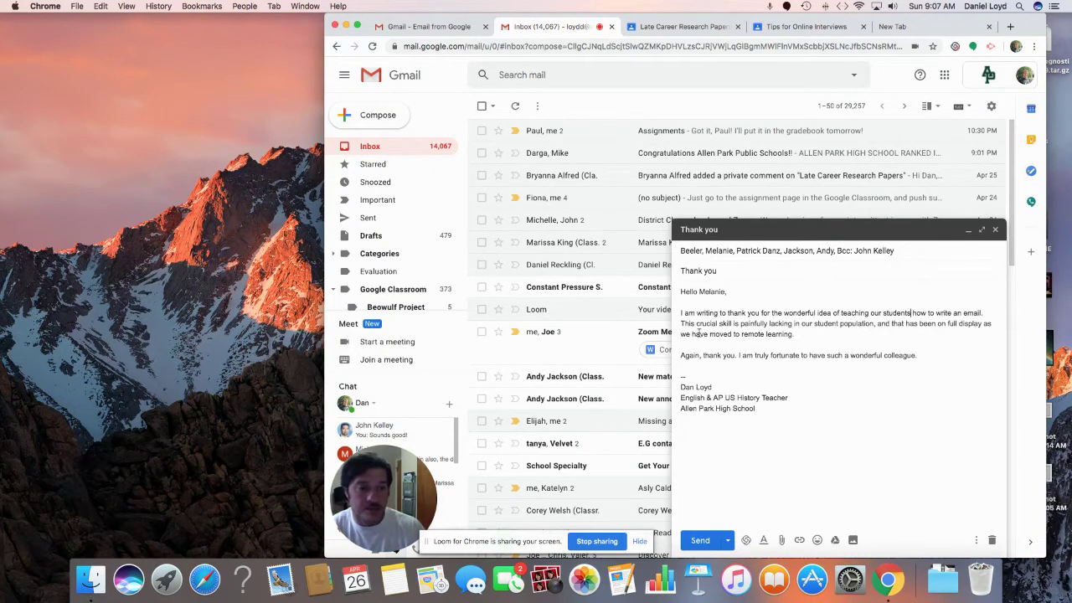
click(682, 313)
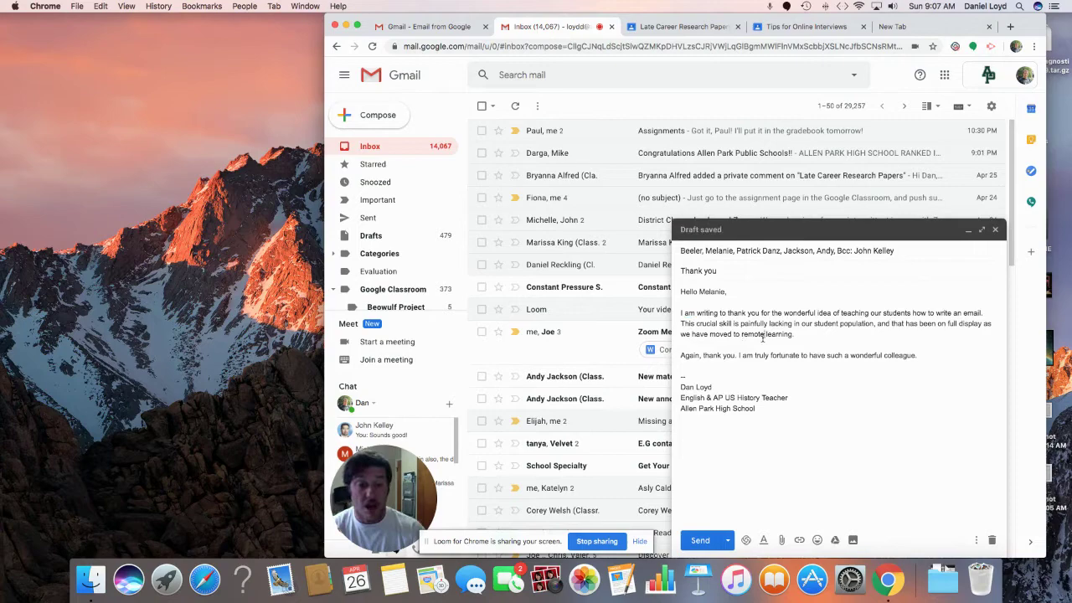
double_click(753, 314)
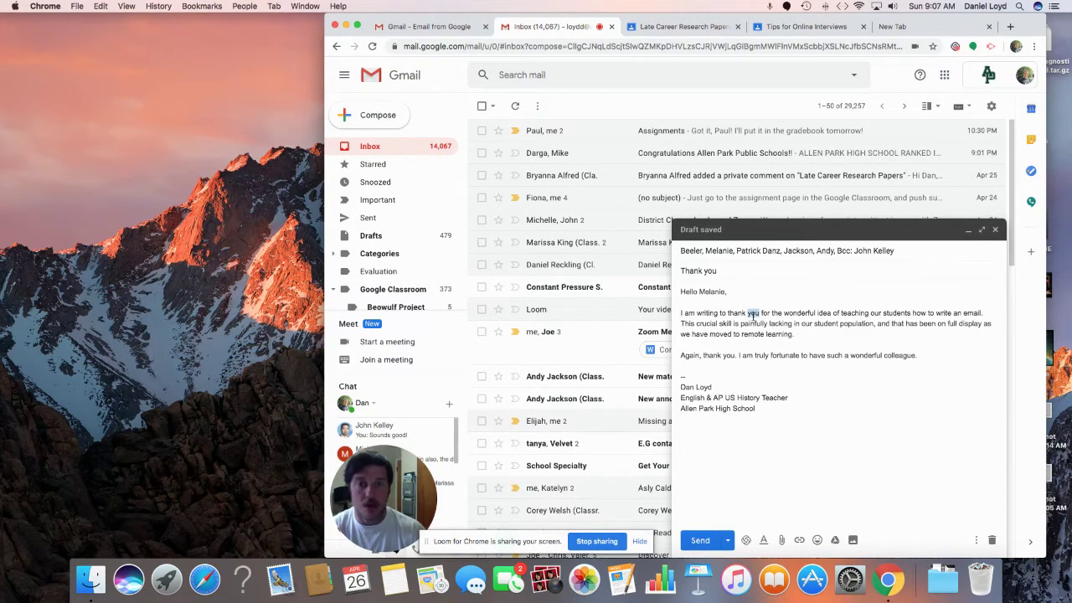
text(u)
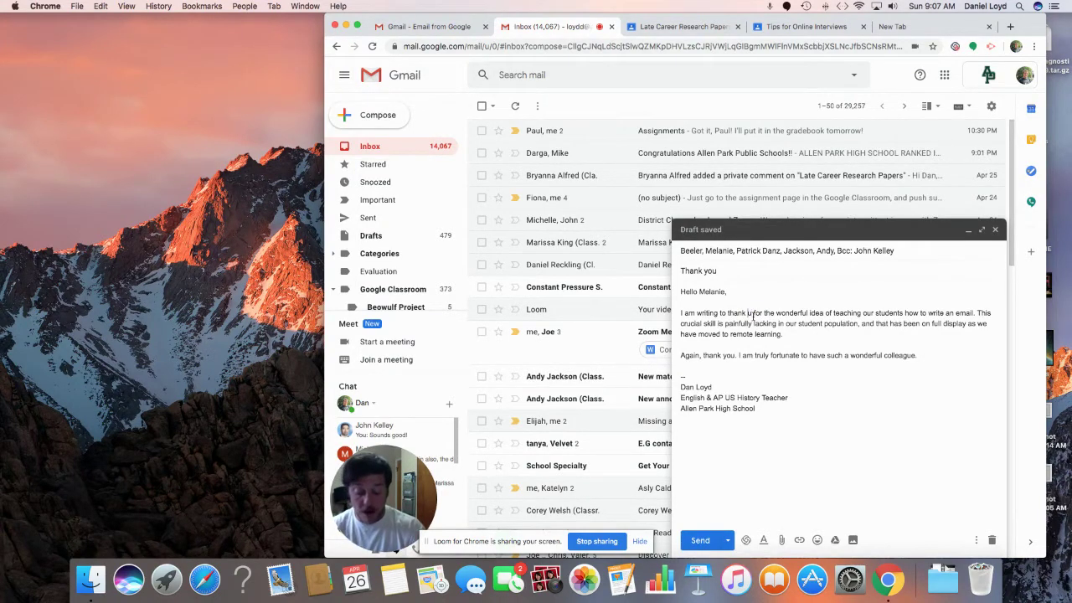
text(yo)
text(o)
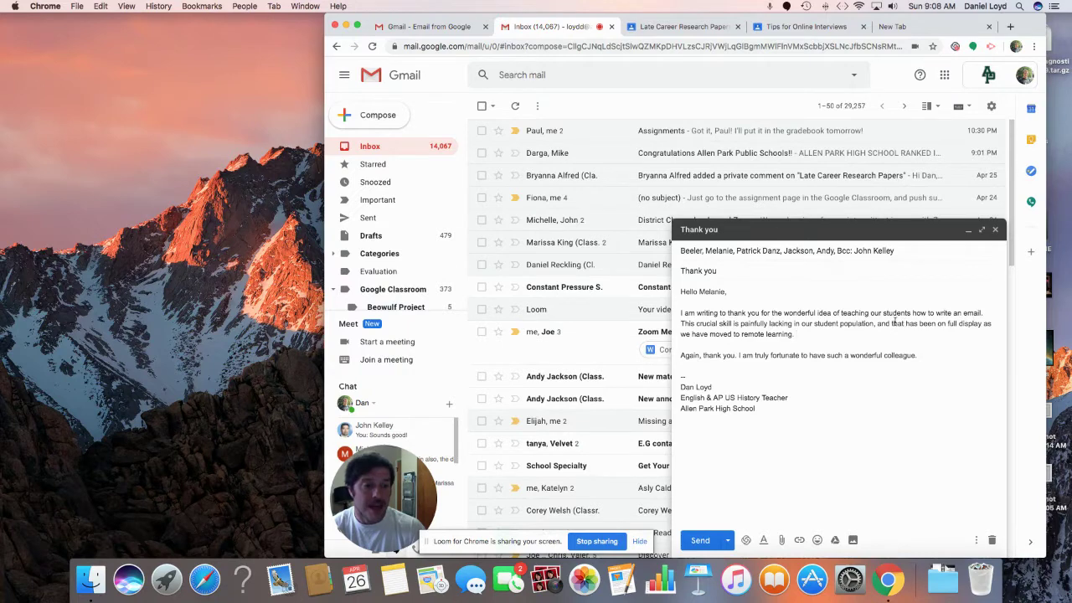
Step: Split the population sentence, replacing ', and that' with a new sentence starting 'That'
double_click(896, 323)
click(877, 326)
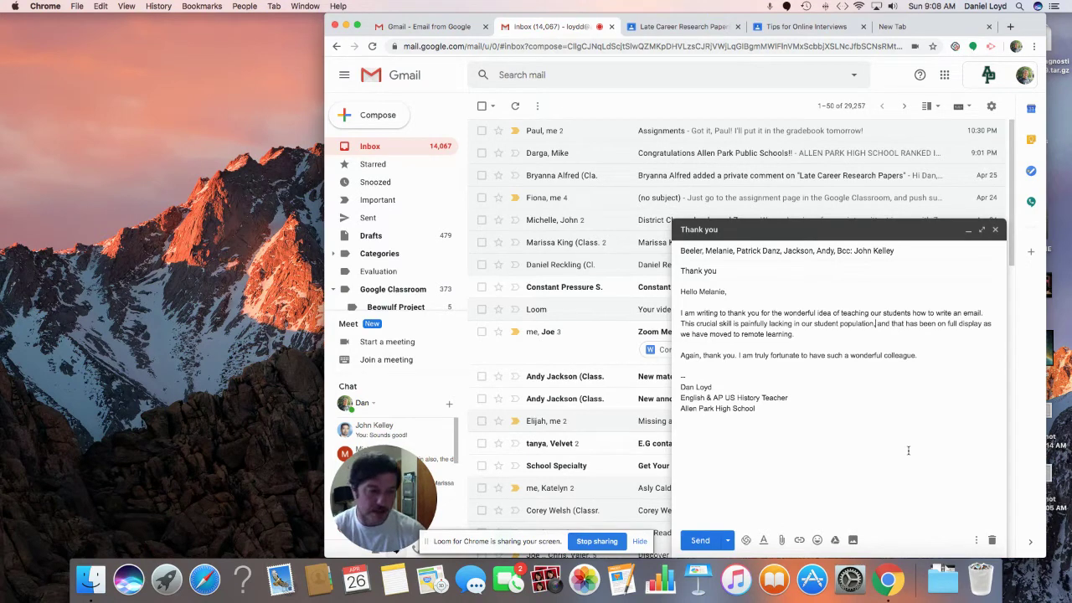
key(BackSpace)
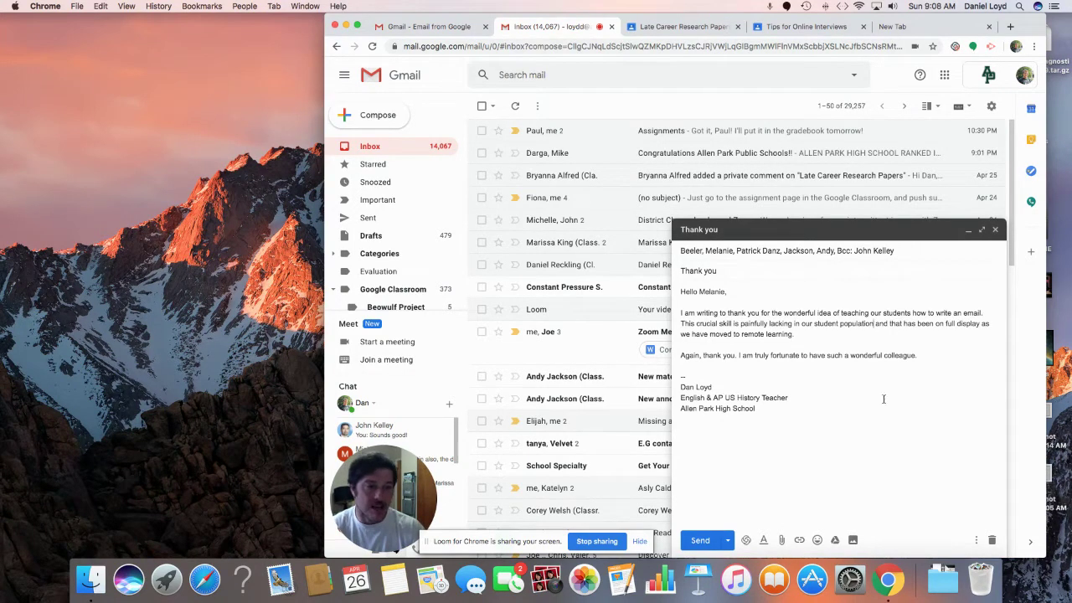
click(867, 333)
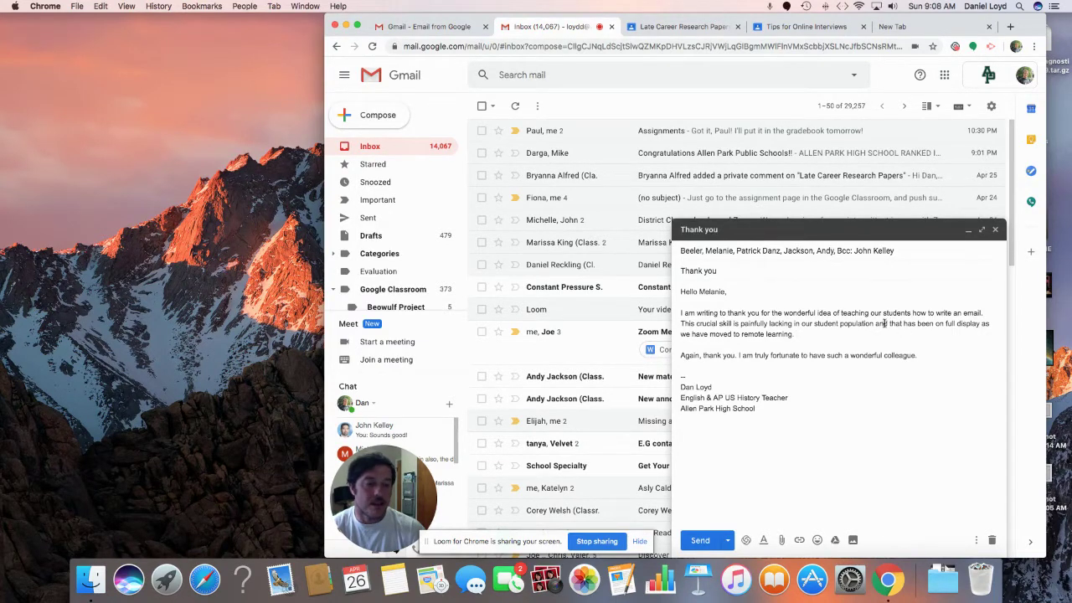
double_click(881, 323)
key(BackSpace)
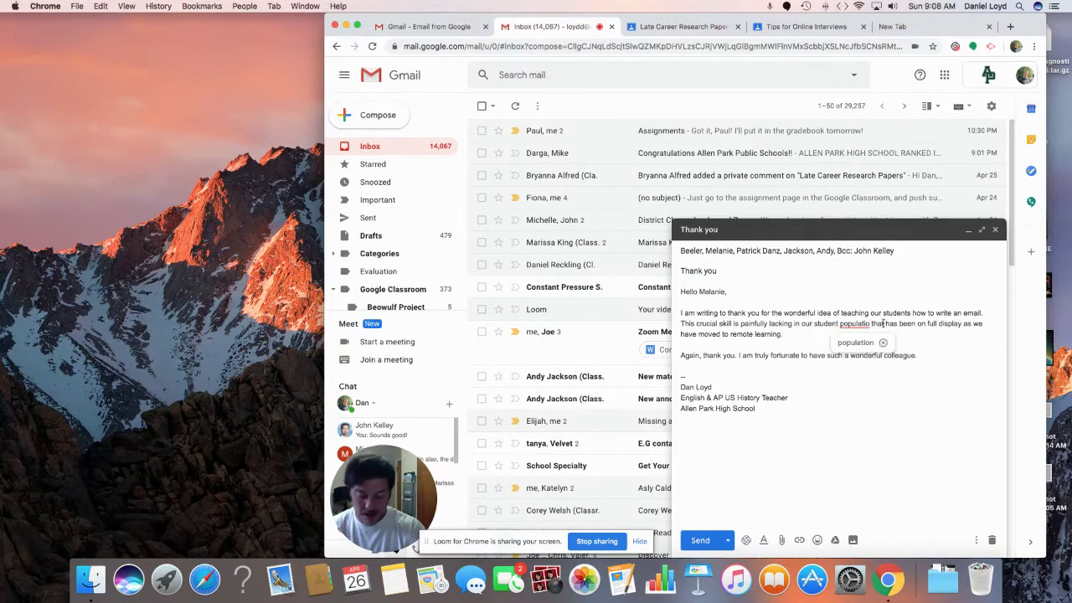
text(t)
key(BackSpace)
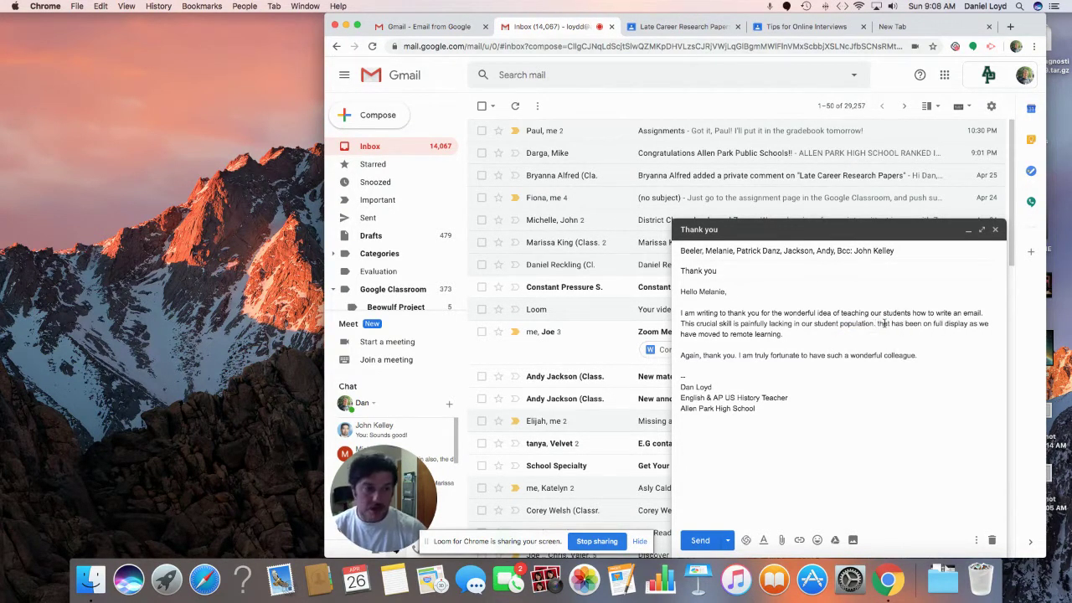
key(BackSpace)
text(hat)
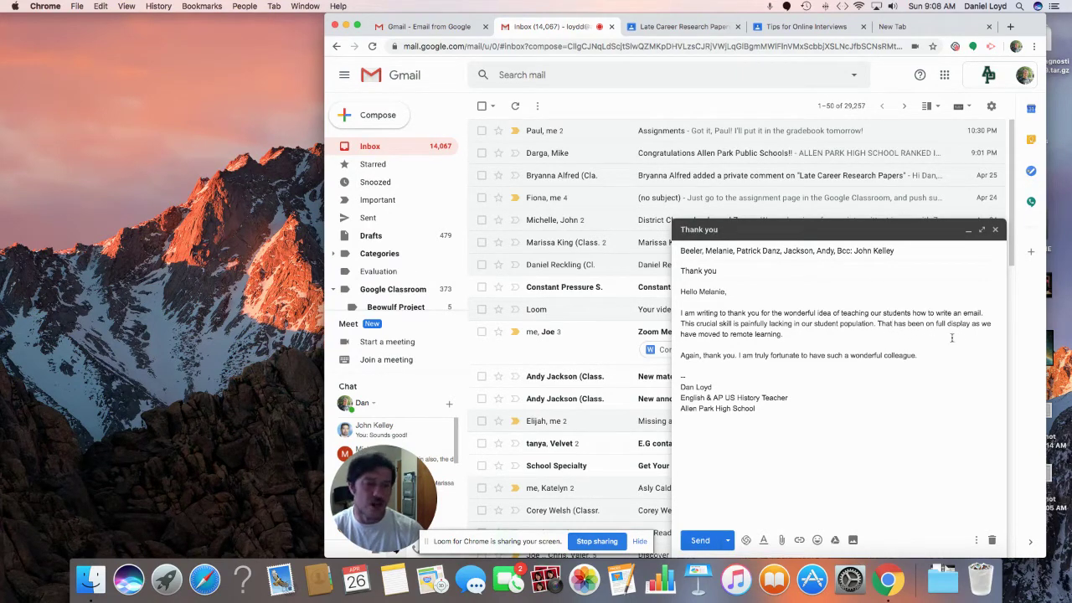
Step: Change the closing line's punctuation, adding an exclamation mark
click(907, 337)
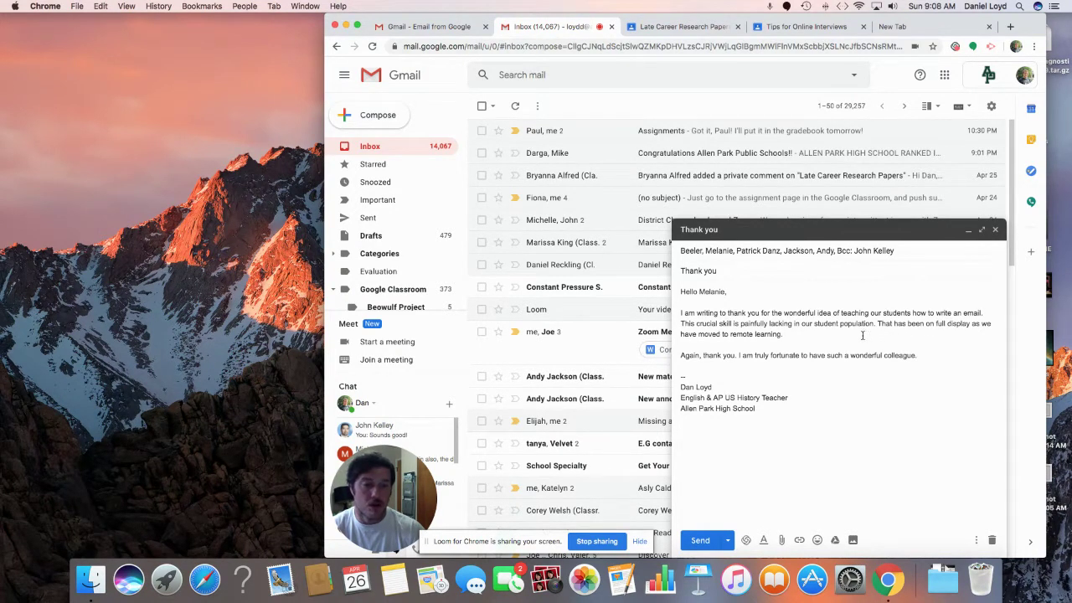
click(737, 356)
key(BackSpace)
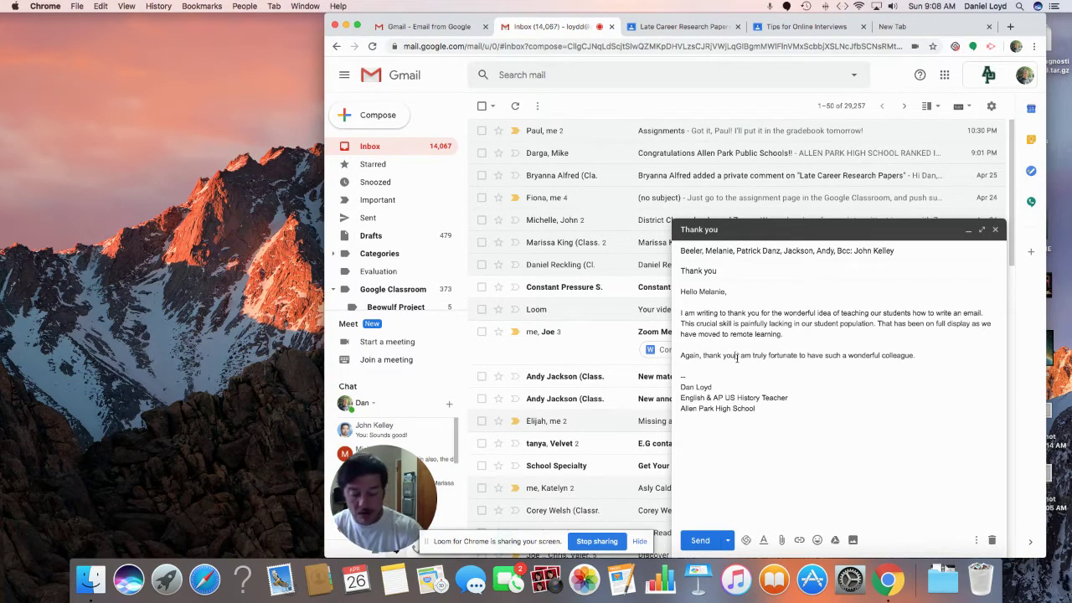
text(!)
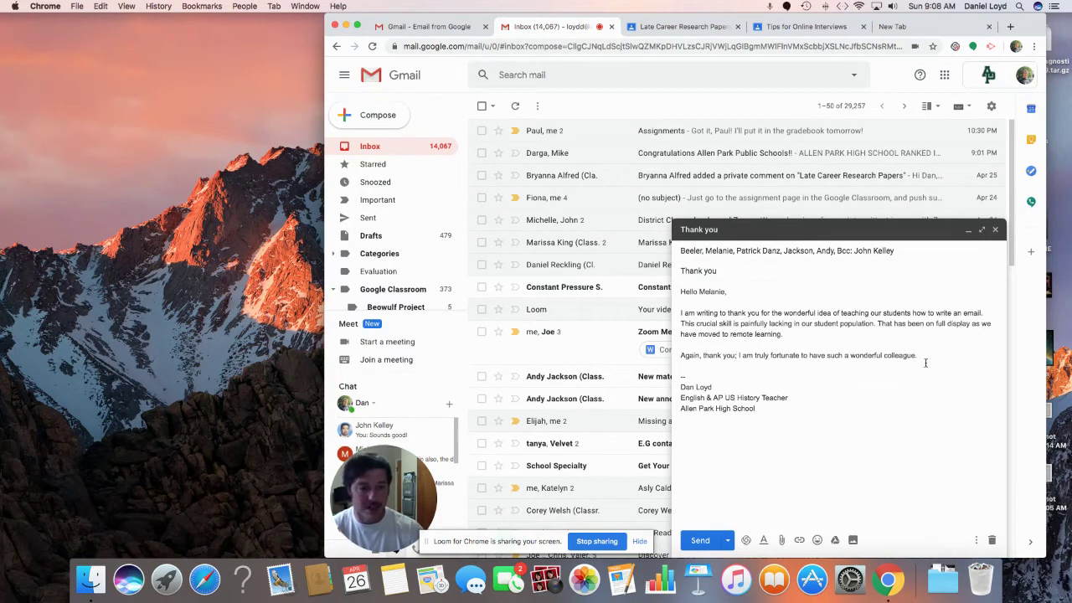
click(921, 361)
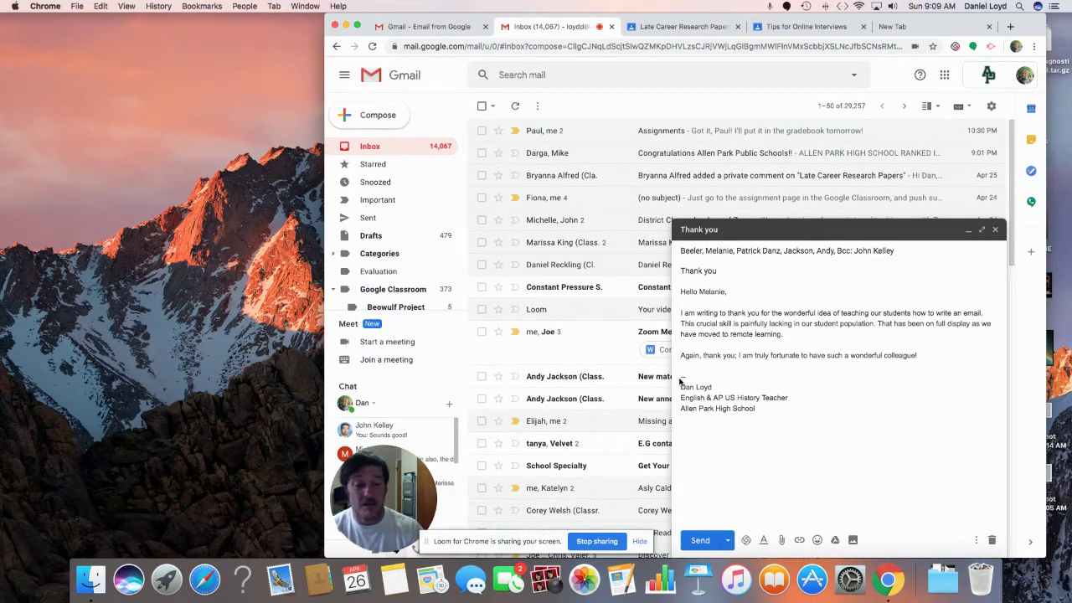
drag(681, 377, 735, 416)
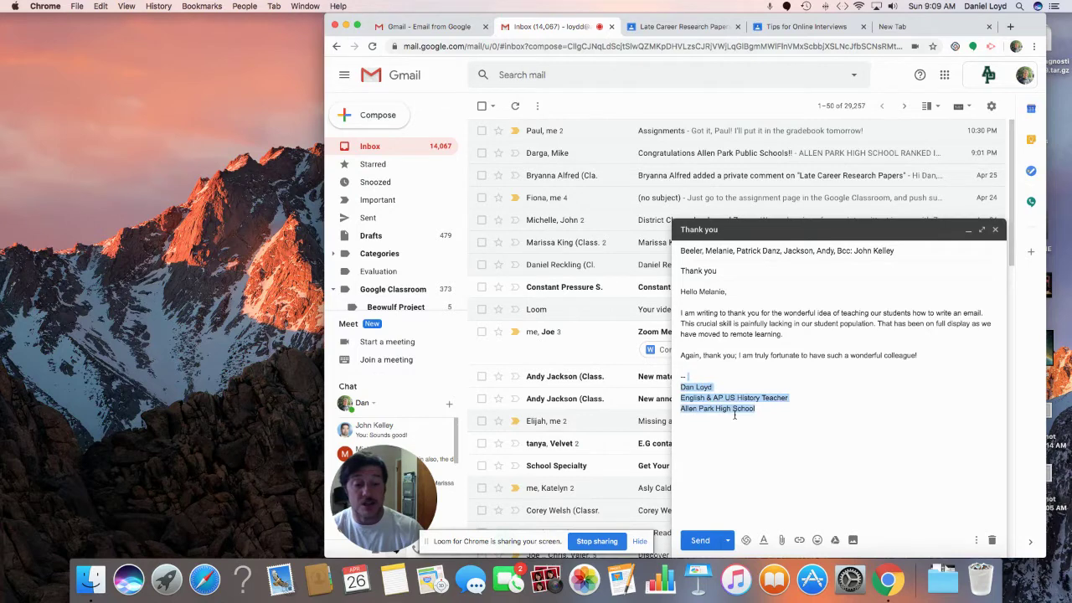
click(681, 377)
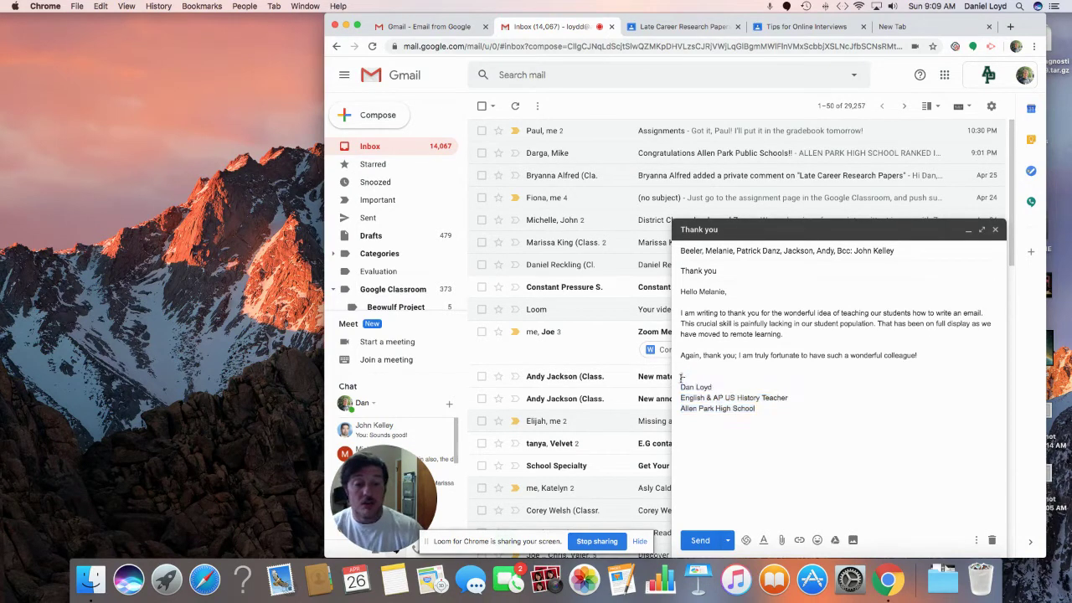
click(990, 106)
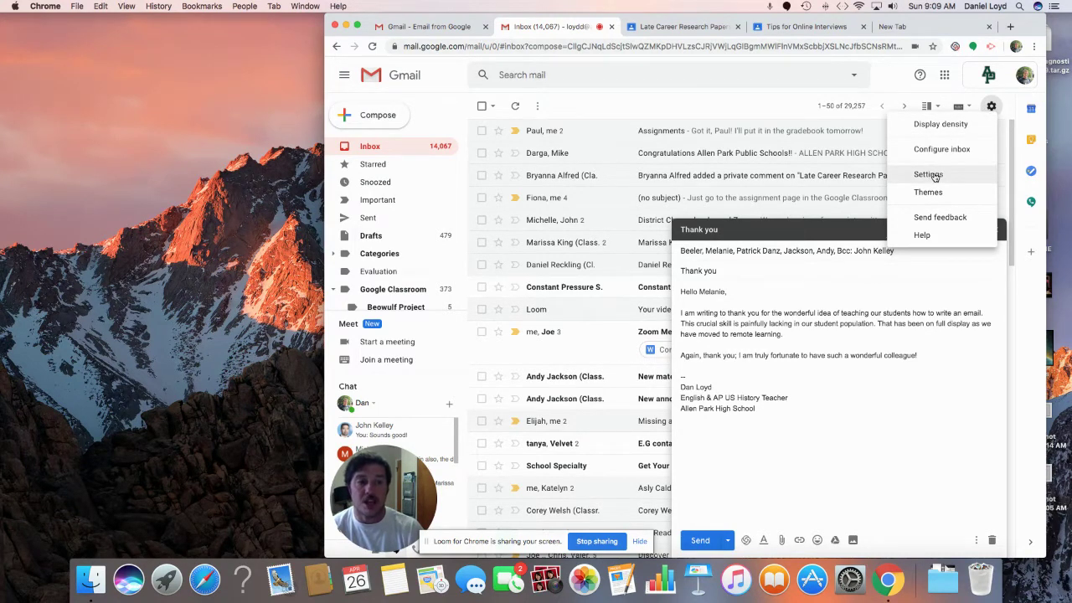
click(916, 83)
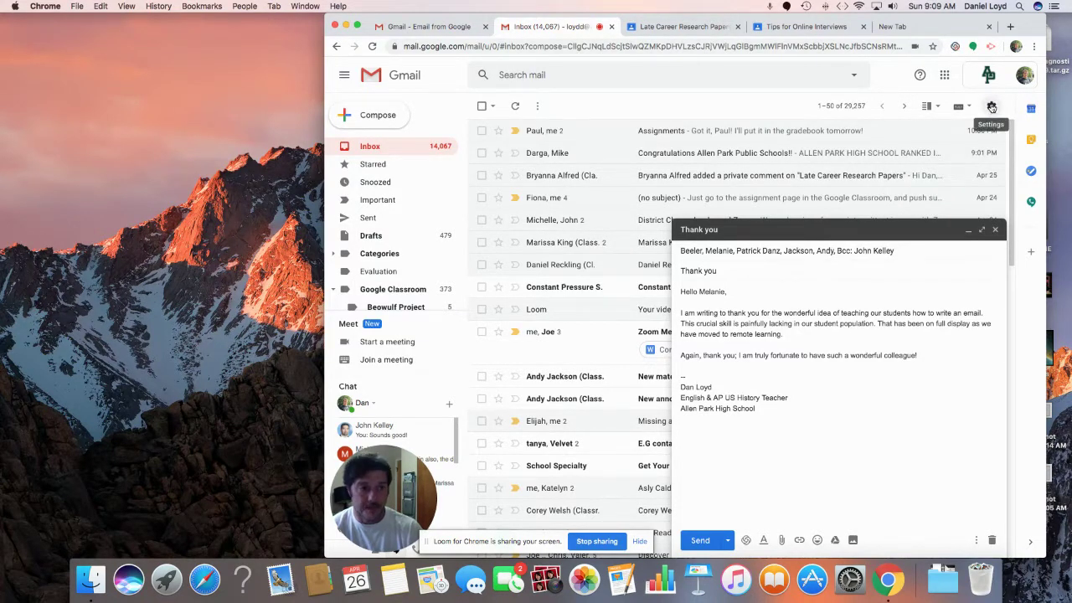
click(992, 106)
Step: Open the full Settings page with the Thank you draft minimized and scroll to Signature
click(907, 177)
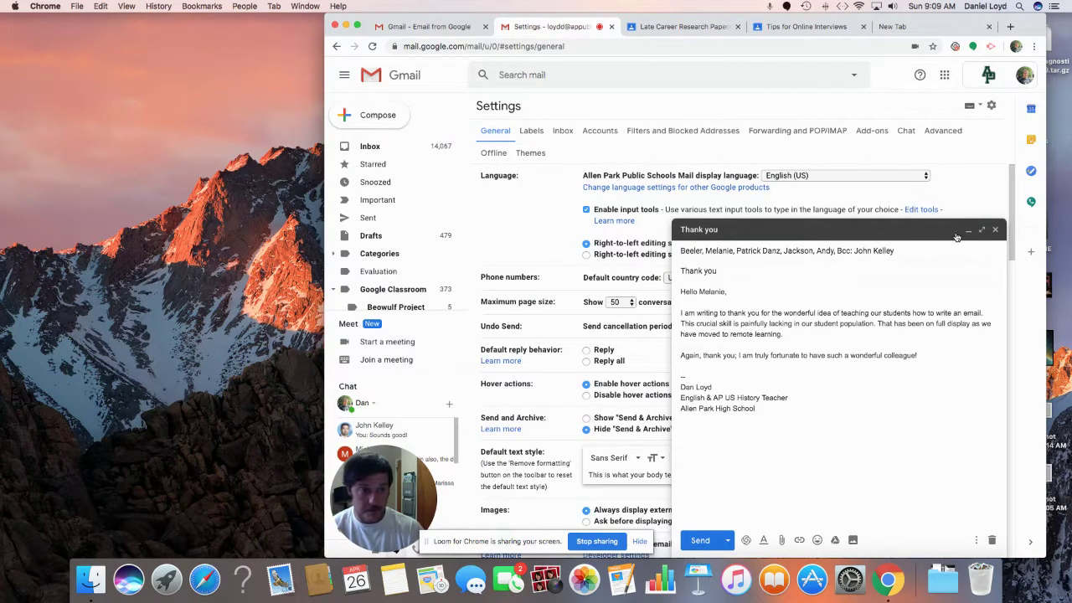
click(967, 232)
scroll(768, 416, down, 4)
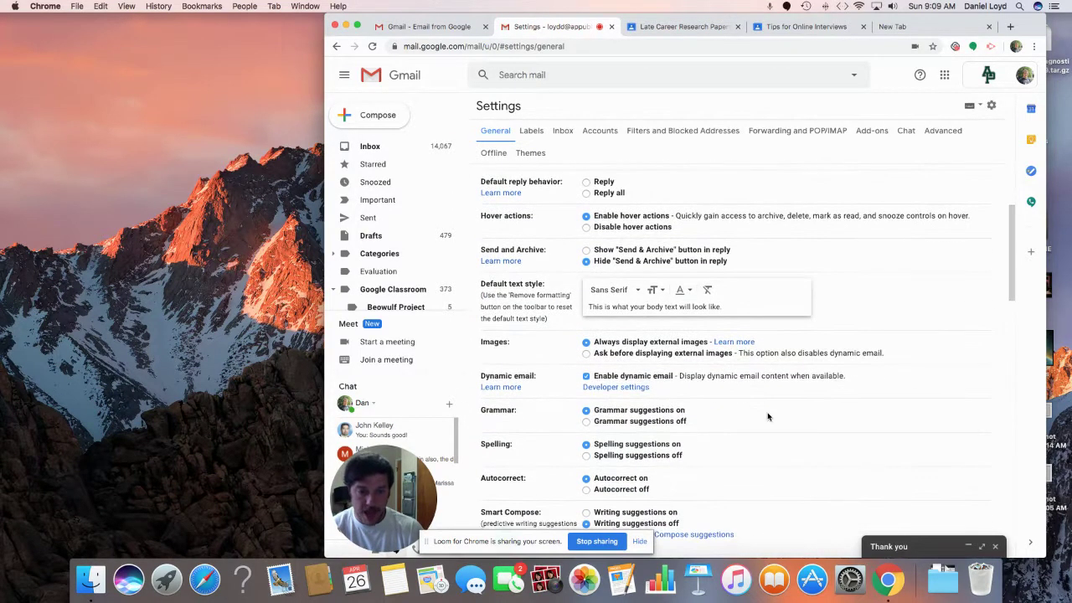
scroll(768, 416, up, 1)
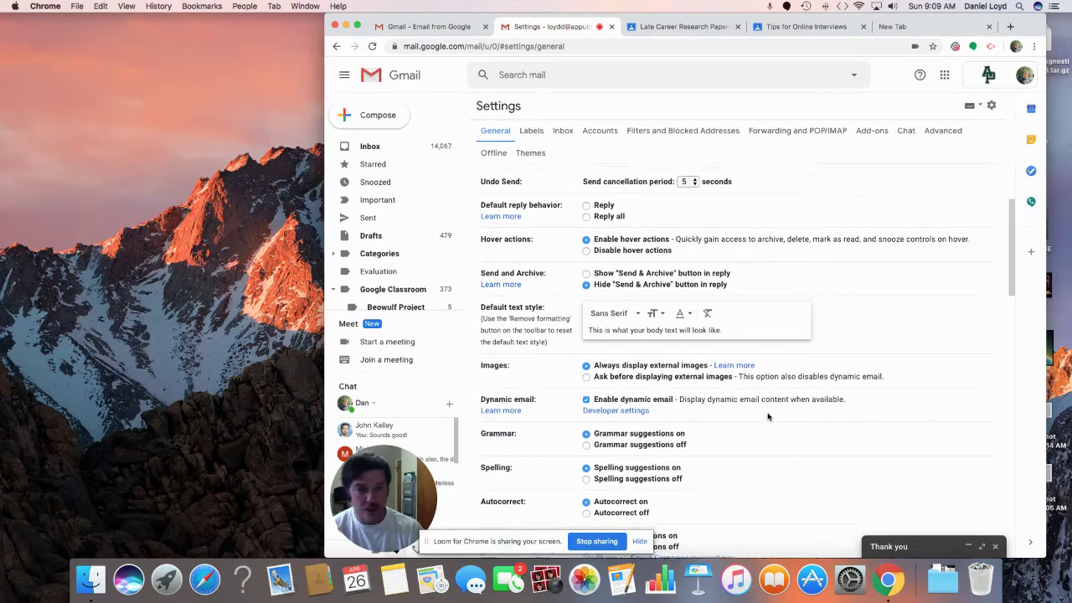
scroll(768, 416, down, 3)
scroll(768, 416, down, 12)
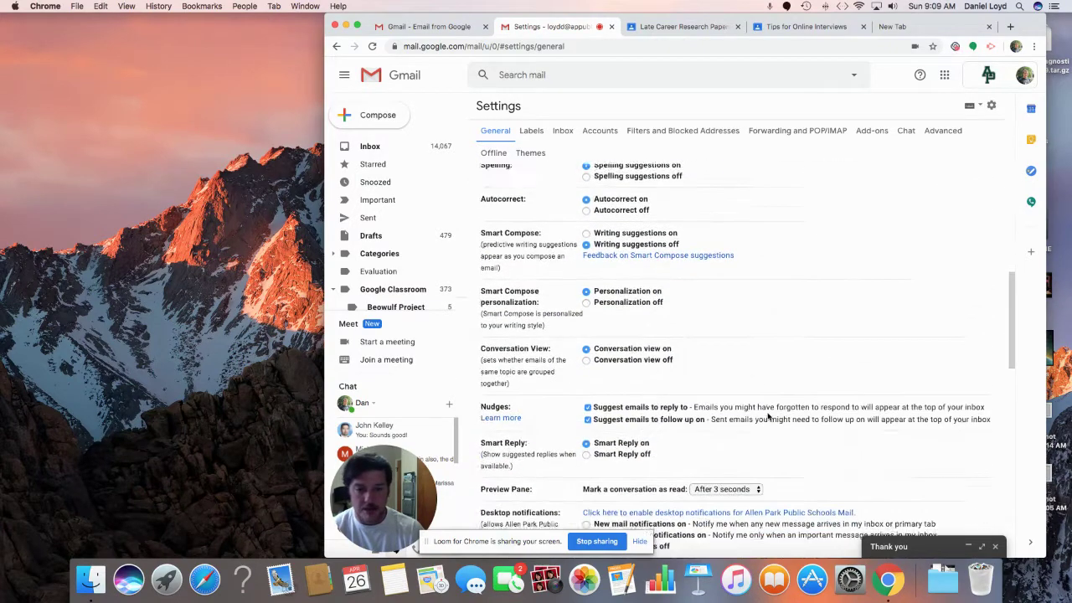
scroll(768, 416, down, 4)
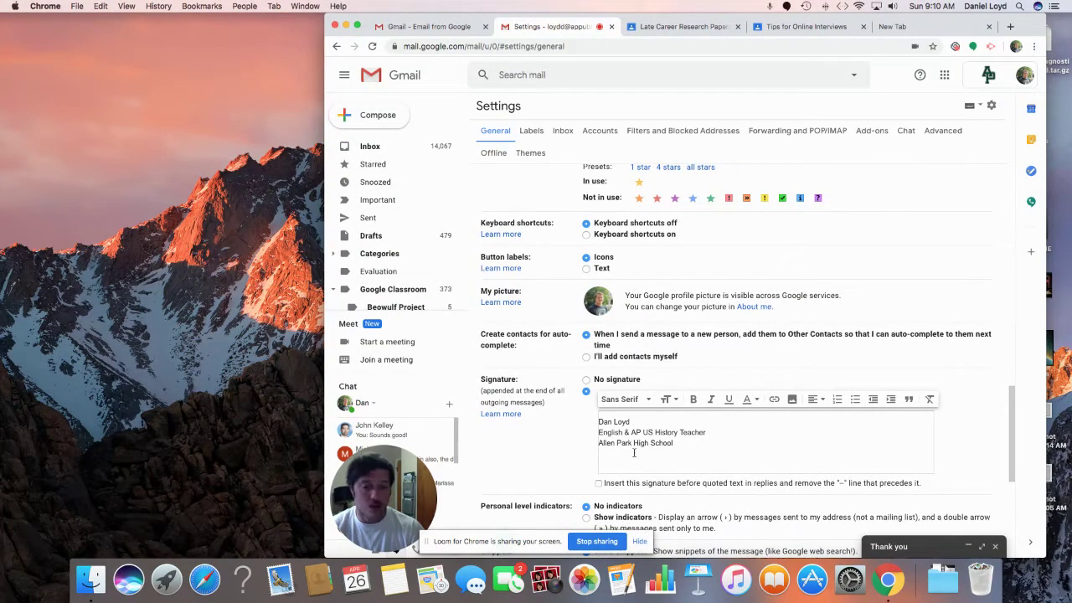
Step: Review the three-line signature of name, teaching position and school, then return to the top
triple_click(608, 425)
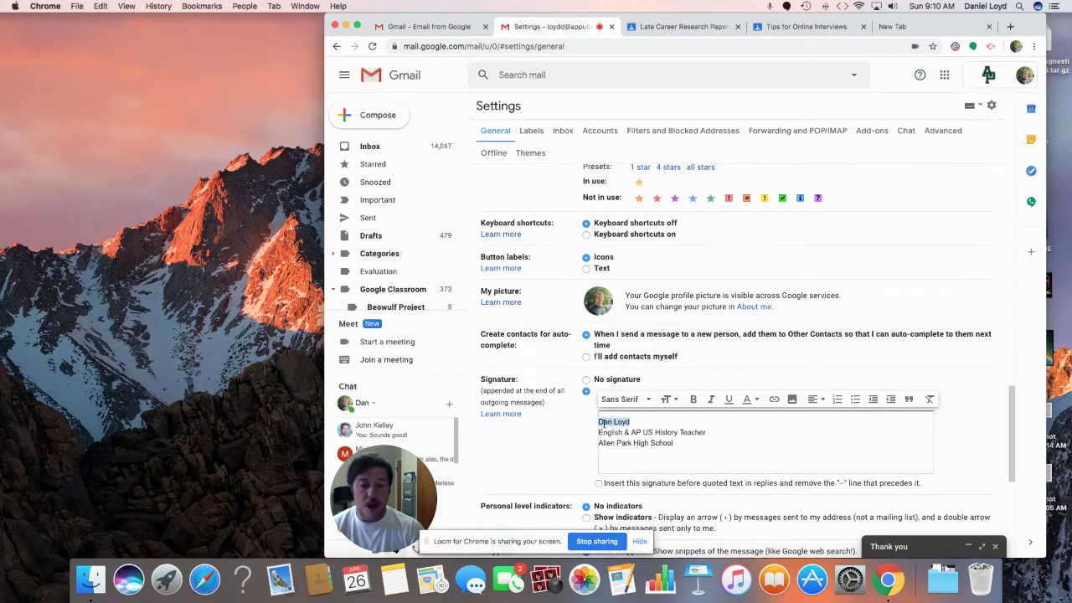
triple_click(634, 442)
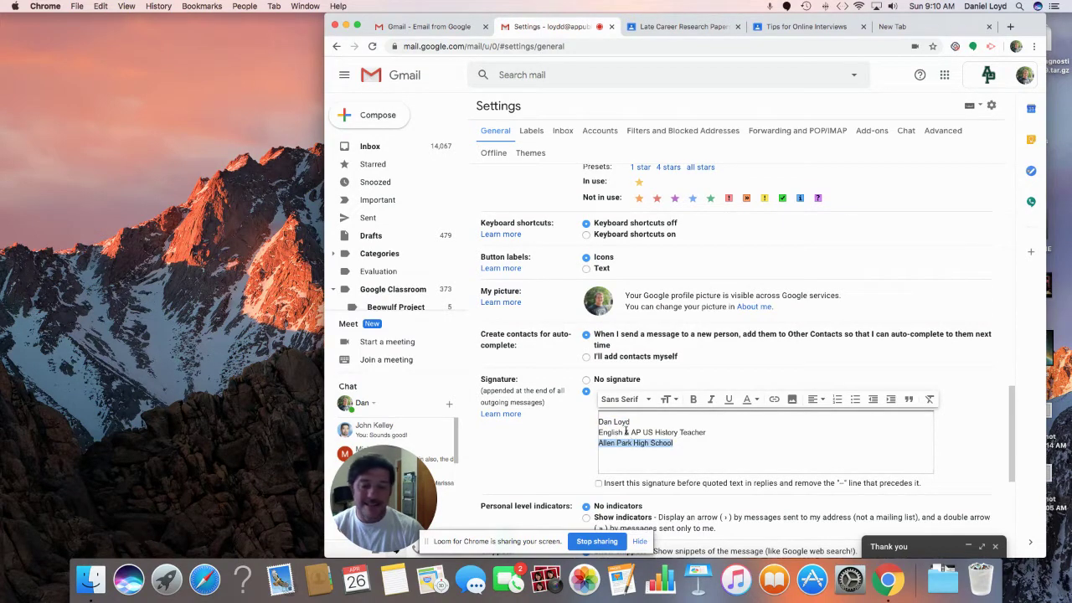
triple_click(626, 431)
triple_click(625, 423)
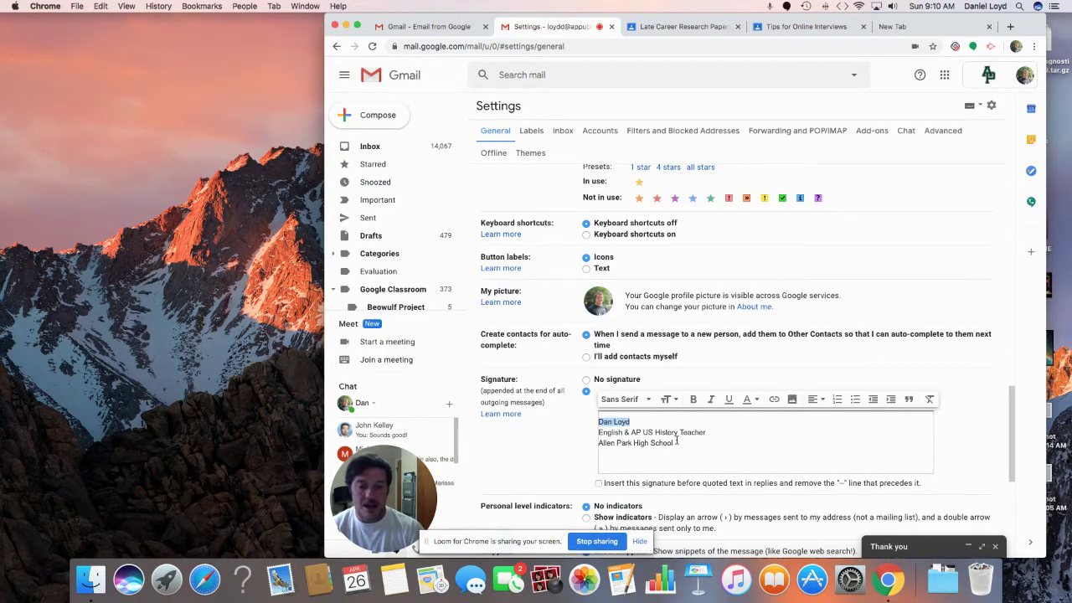
drag(675, 443, 597, 421)
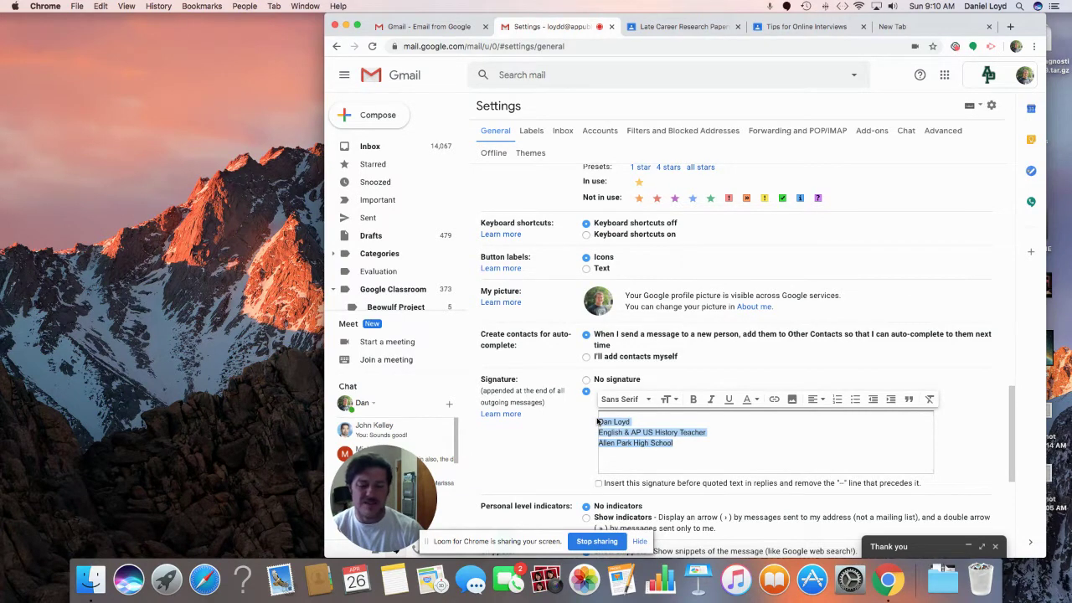
click(718, 447)
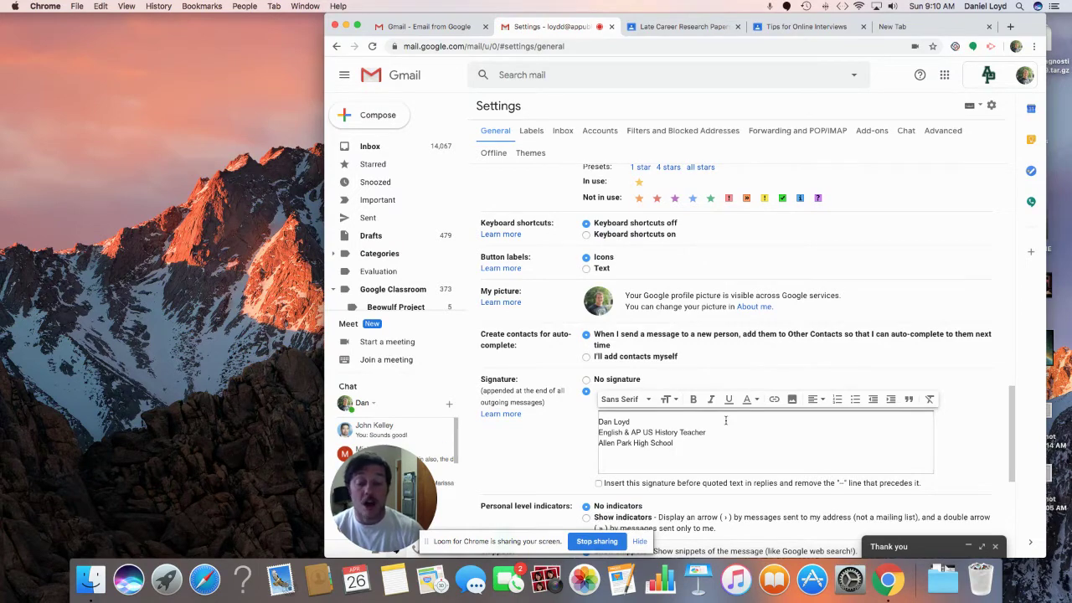
scroll(725, 421, up, 5)
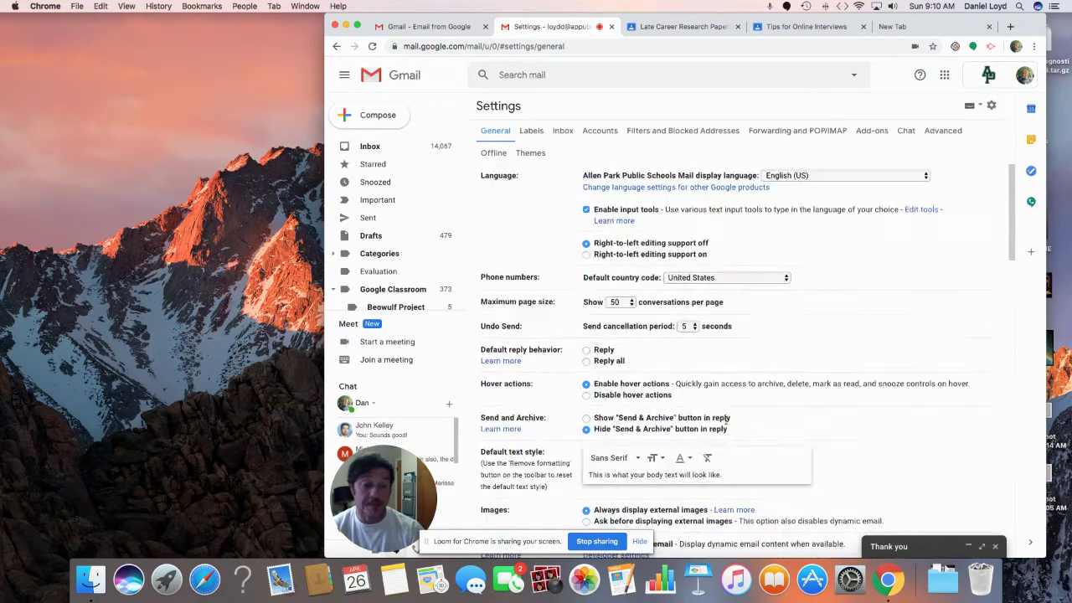
Step: Restore the minimized 'Thank you' draft and send it immediately rather than scheduling it
click(969, 549)
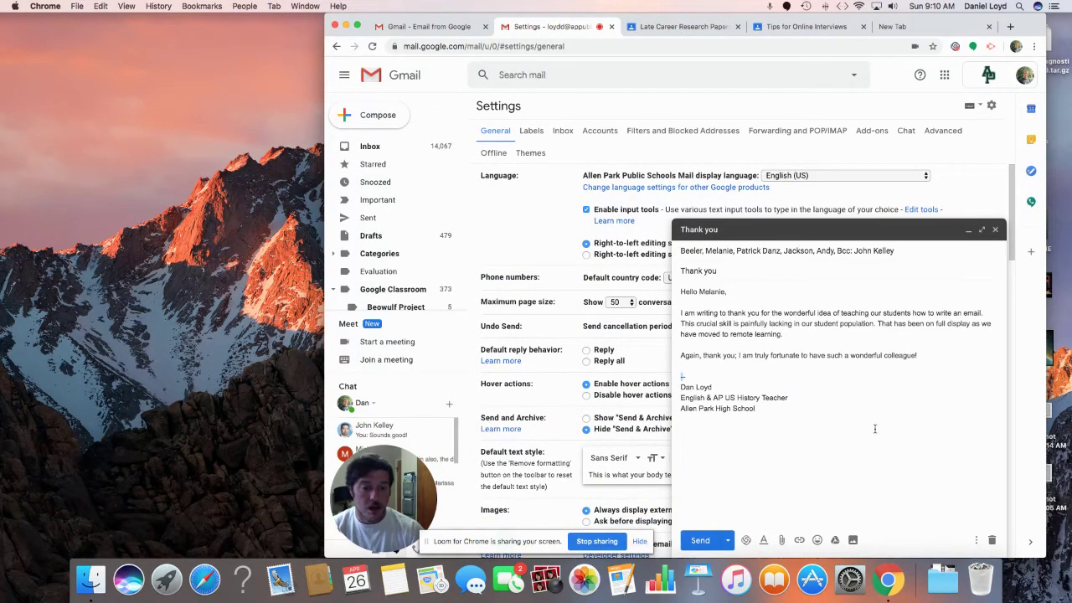
click(730, 540)
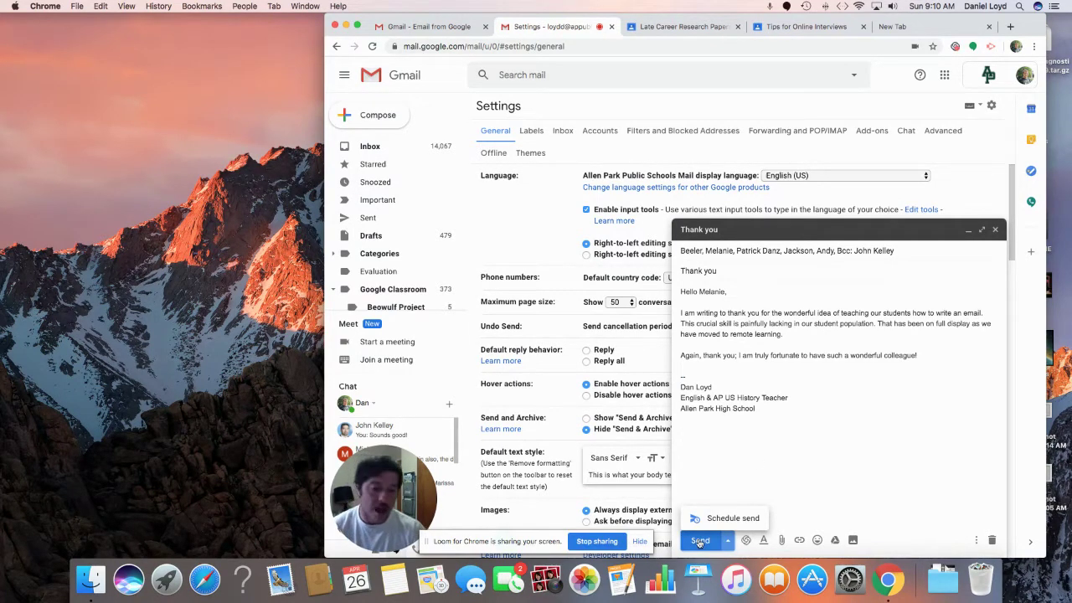
click(699, 541)
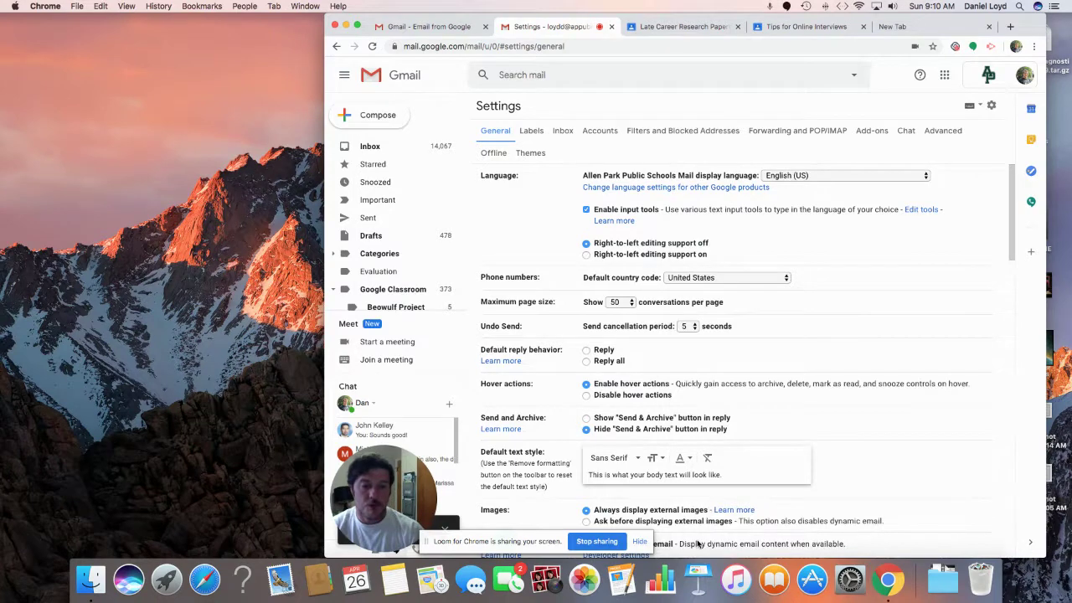